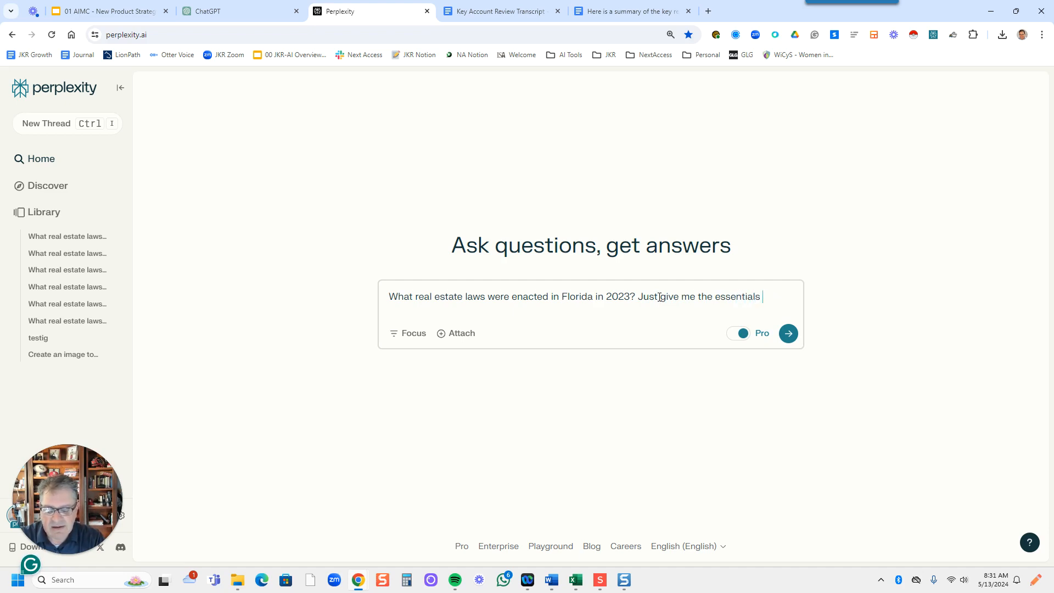
# Complete the Florida real estate laws question with "in bullet point format." and submit it
pyautogui.write('llet')
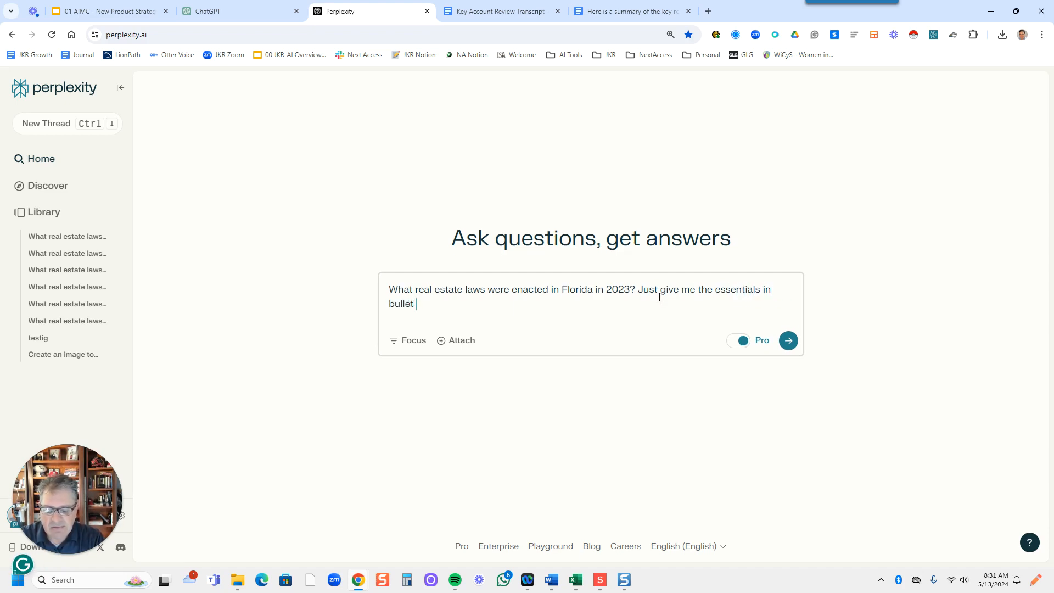
pyautogui.write(' point ')
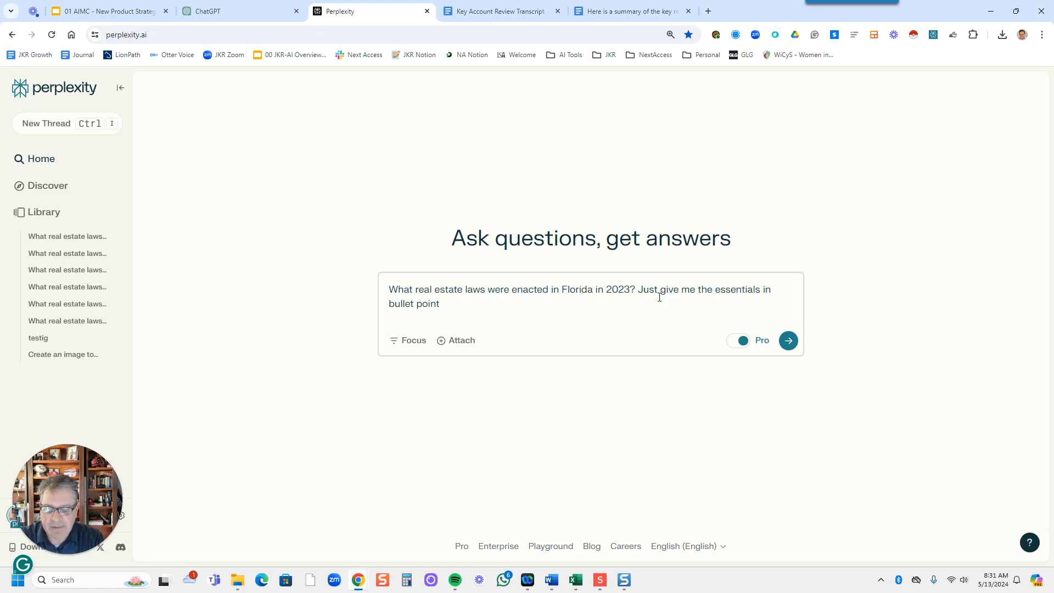
pyautogui.write('forman')
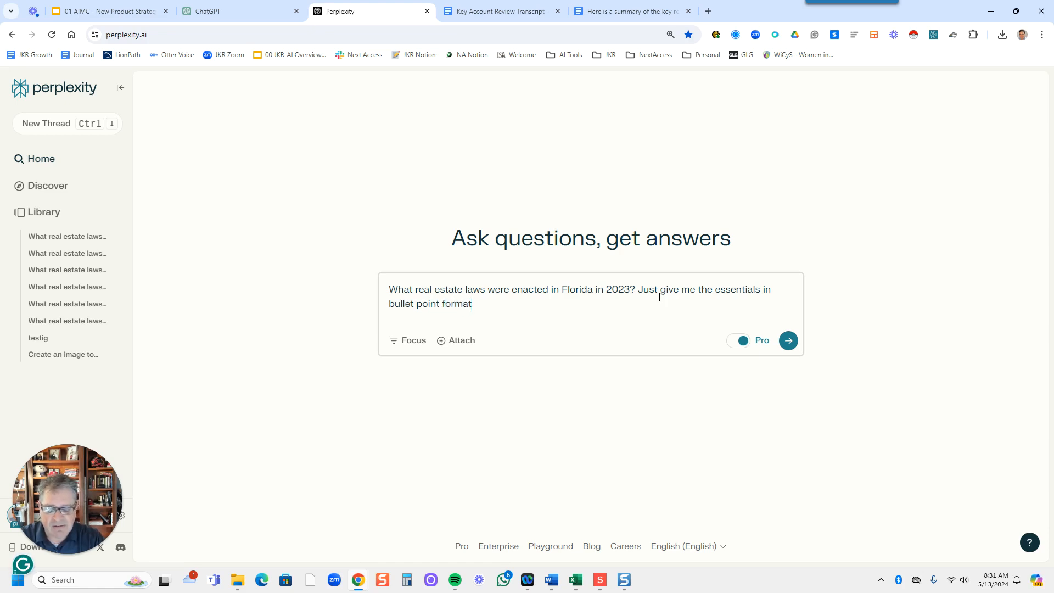
pyautogui.write('.')
pyautogui.press('Return')
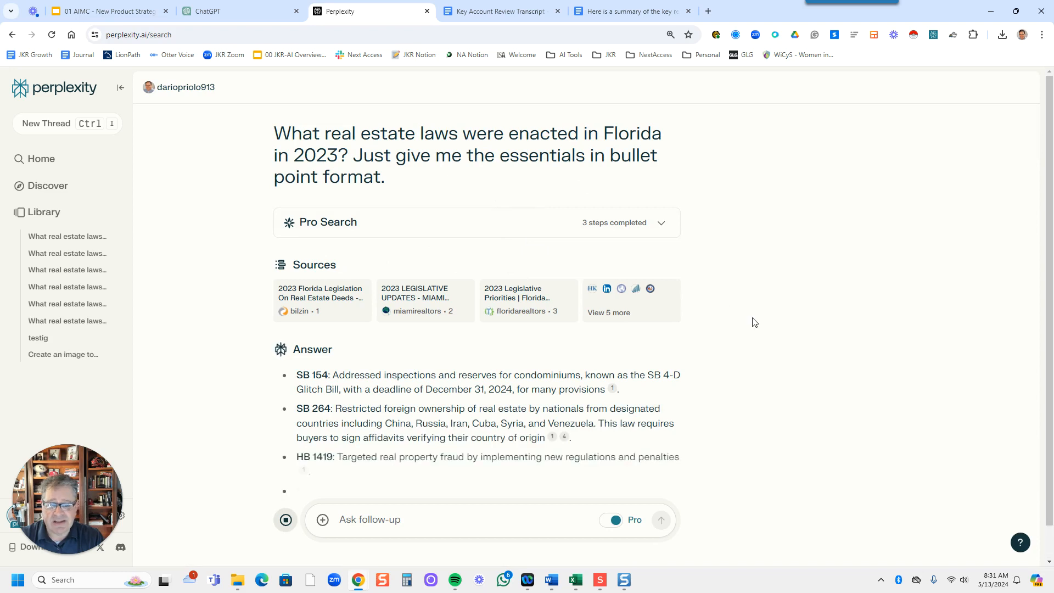
# Read through the bulleted answer on 2023 Florida real estate laws, highlighting the SB 154 and SB 264 descriptions
pyautogui.scroll(-1, 704, 339)
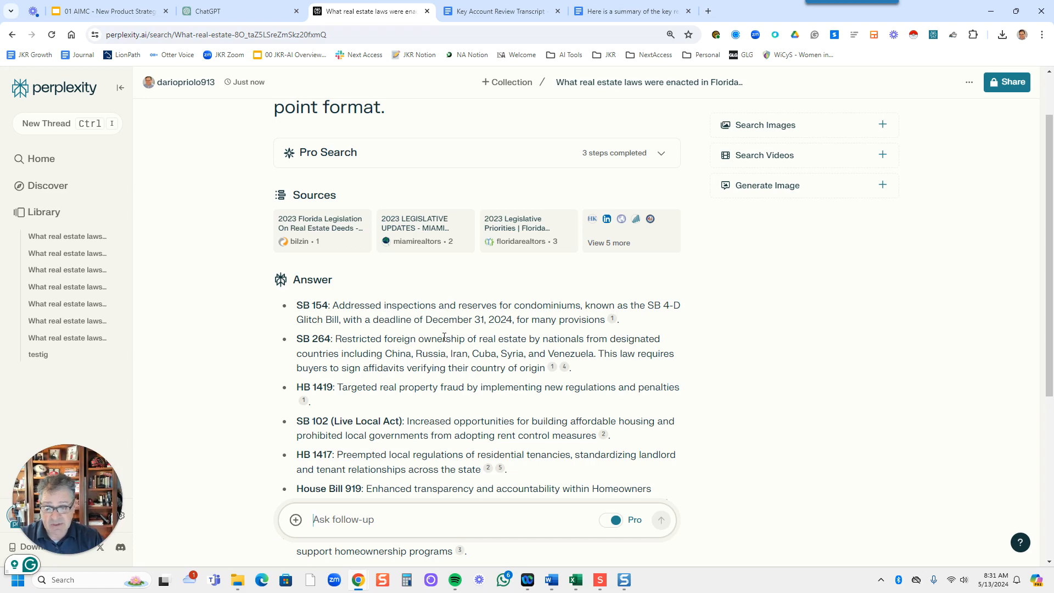
pyautogui.scroll(-2, 444, 337)
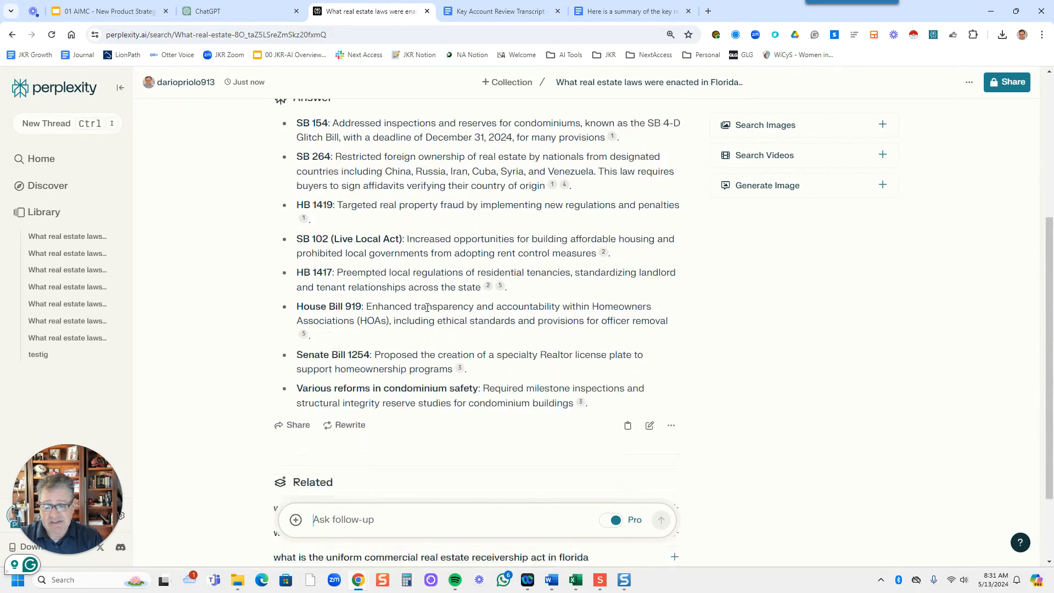
pyautogui.scroll(3, 428, 307)
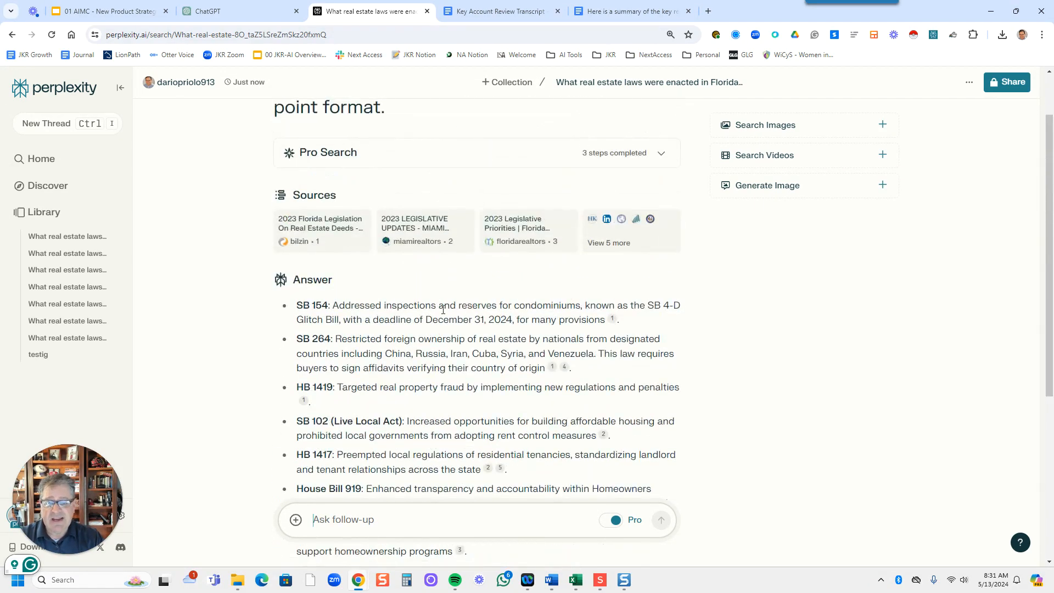
pyautogui.scroll(-2, 443, 311)
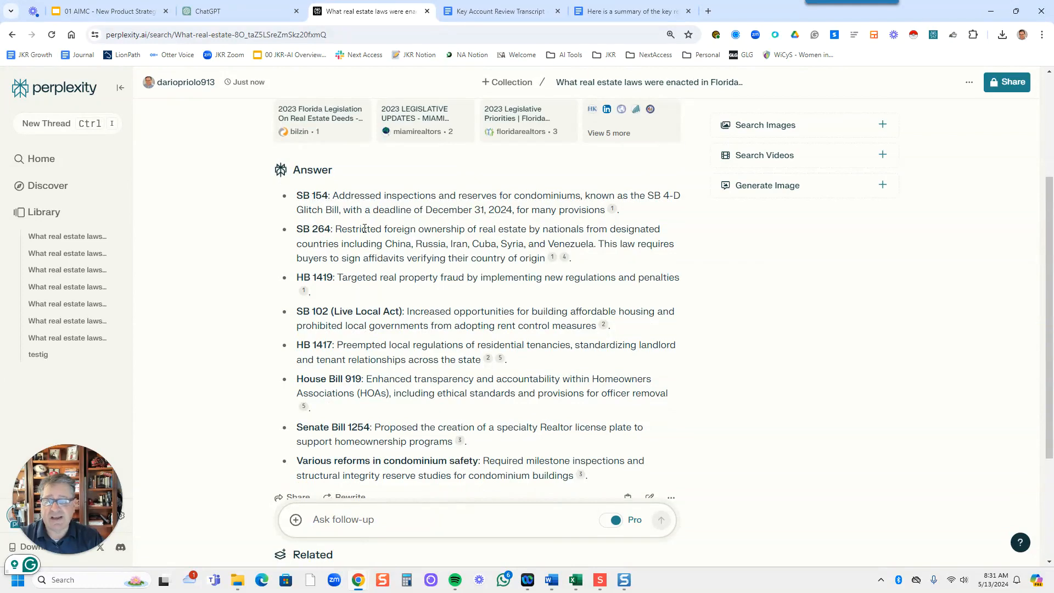
pyautogui.scroll(3, 411, 255)
pyautogui.scroll(-3, 353, 225)
pyautogui.moveTo(332, 195); pyautogui.dragTo(583, 196)
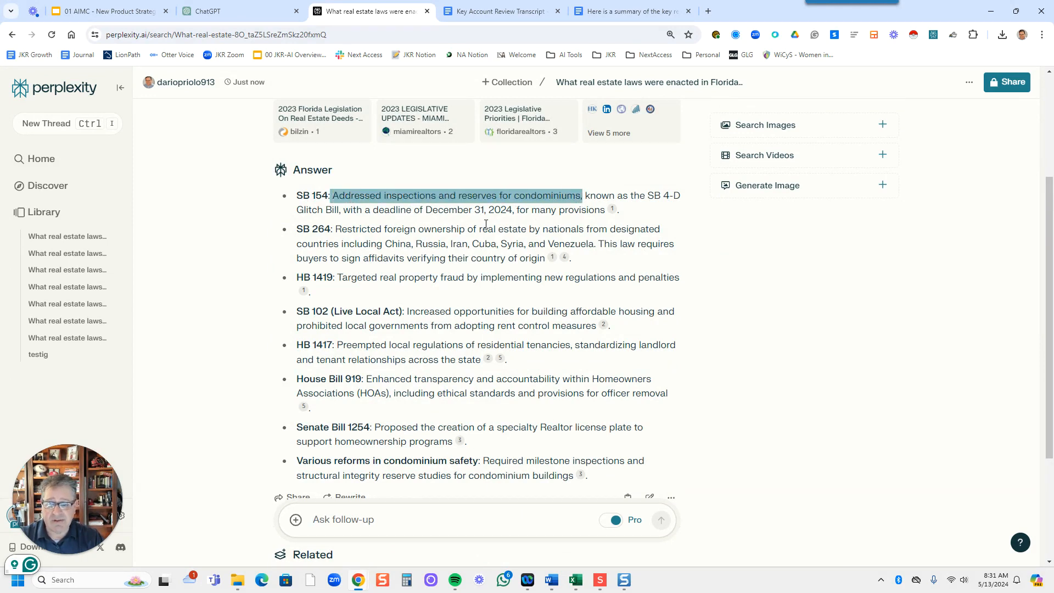
pyautogui.click(486, 224)
pyautogui.moveTo(299, 229); pyautogui.dragTo(588, 231)
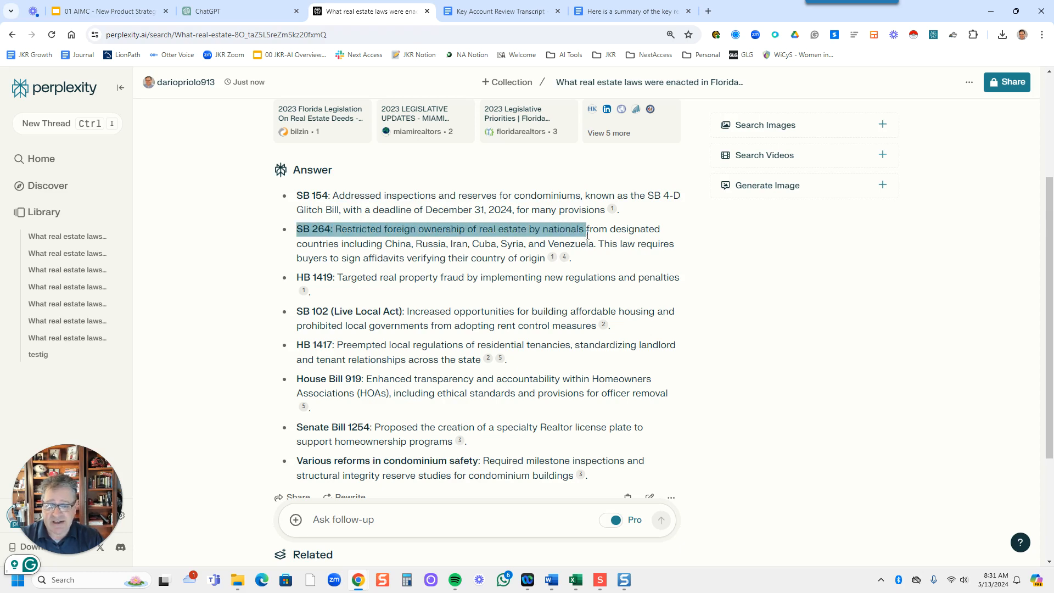
pyautogui.click(419, 260)
pyautogui.scroll(-3, 649, 435)
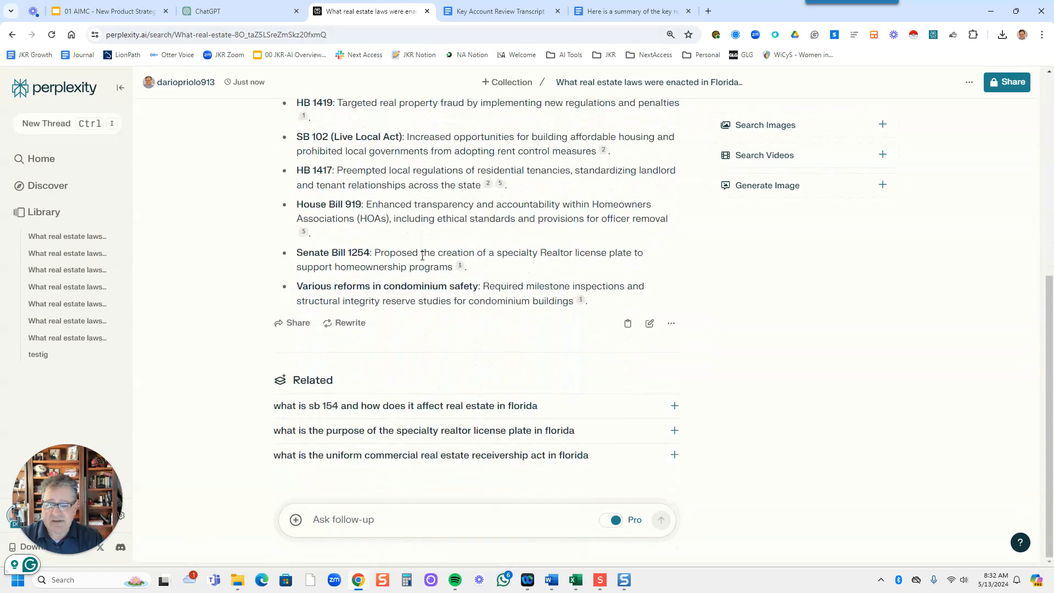
# Copy the Perplexity answer into the blank Google Docs summary of Florida real estate laws and highlight its citations list
pyautogui.click(628, 378)
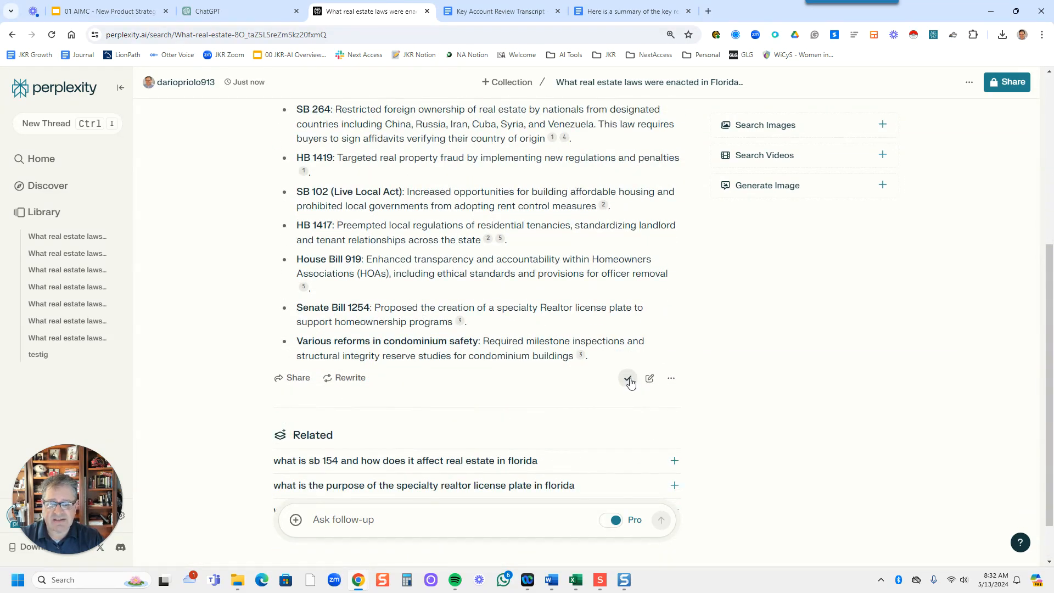
pyautogui.click(624, 14)
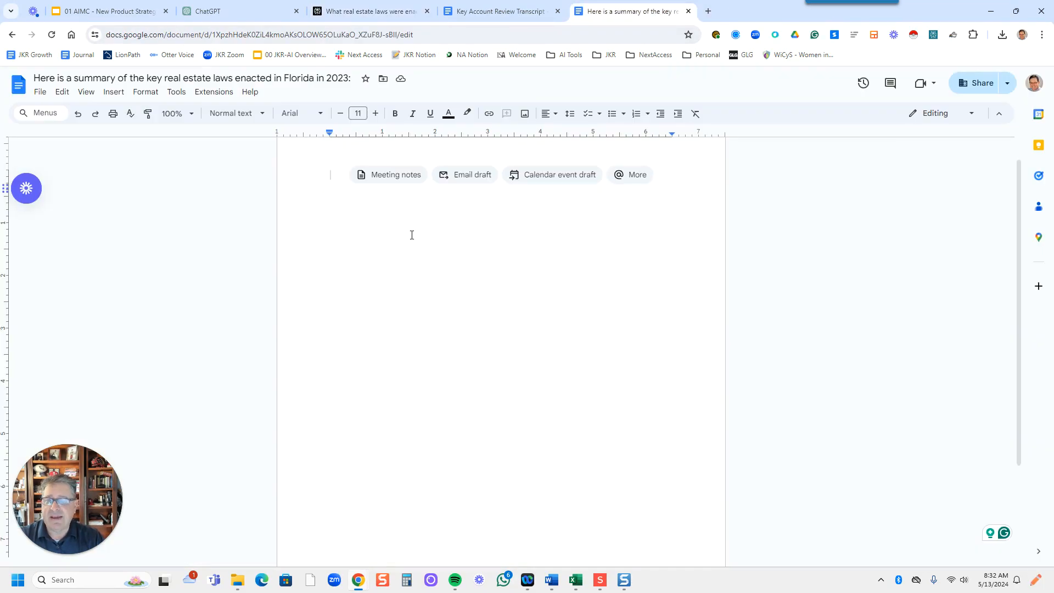
pyautogui.hotkey('ctrl', 'v')
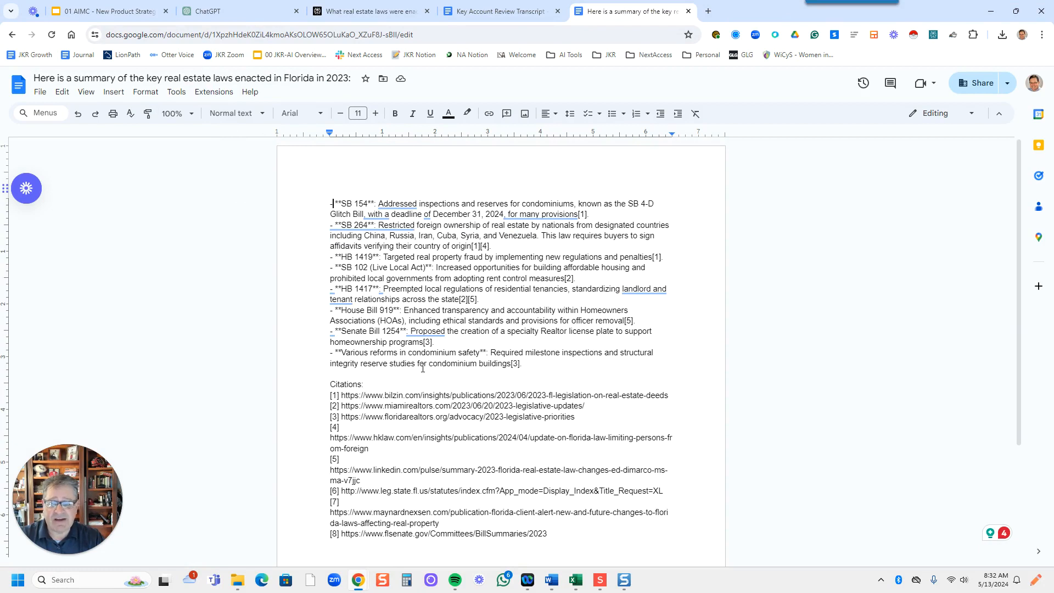
pyautogui.moveTo(324, 386); pyautogui.dragTo(592, 547)
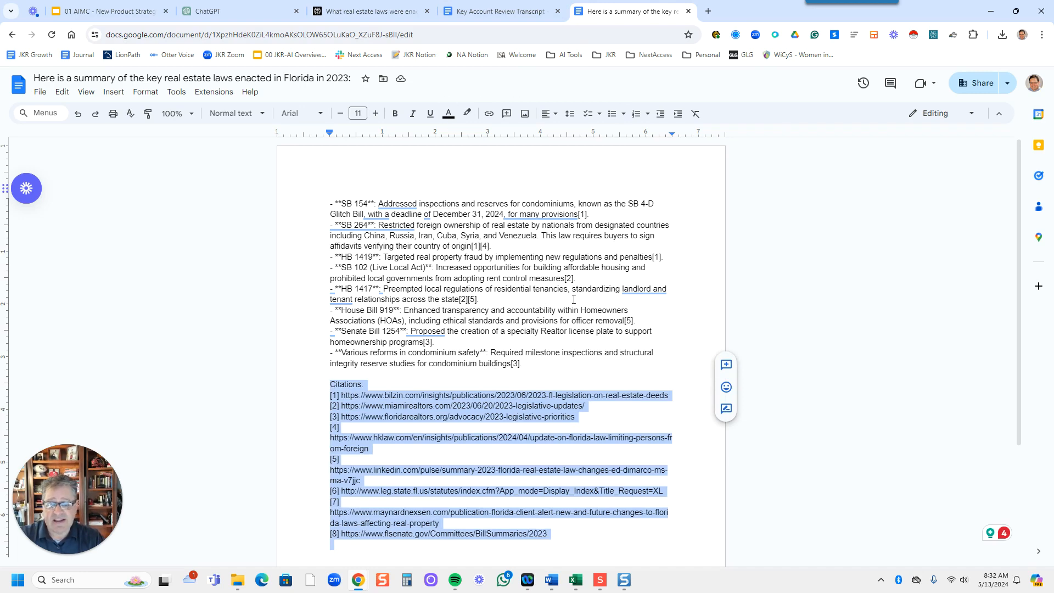
# Compare the Perplexity prompt on slide 9 of the New Product Strategy deck with the laws listed in the Google Docs summary
pyautogui.click(236, 11)
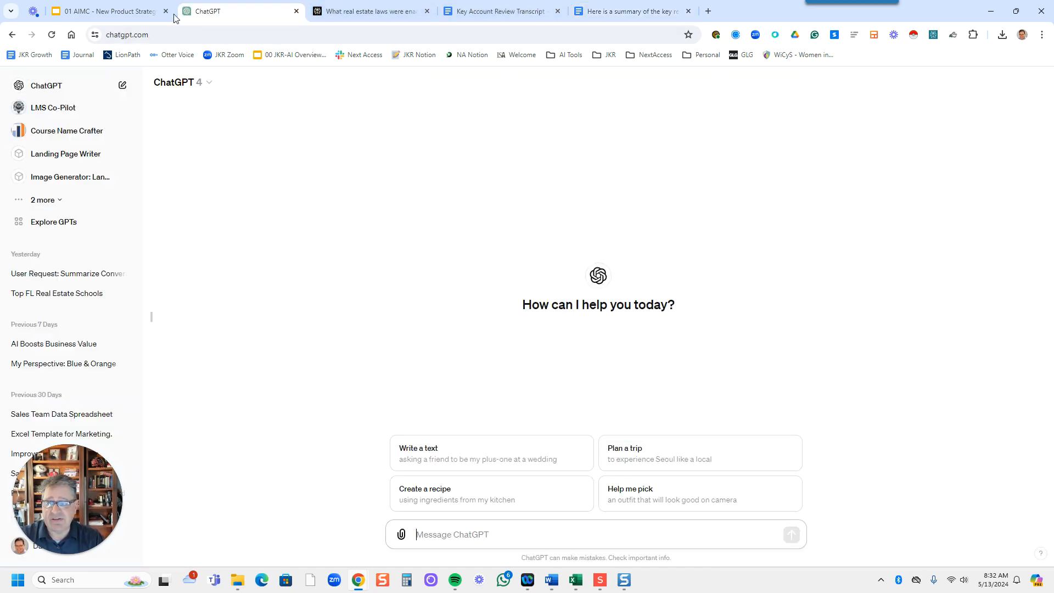
pyautogui.click(106, 13)
pyautogui.click(230, 13)
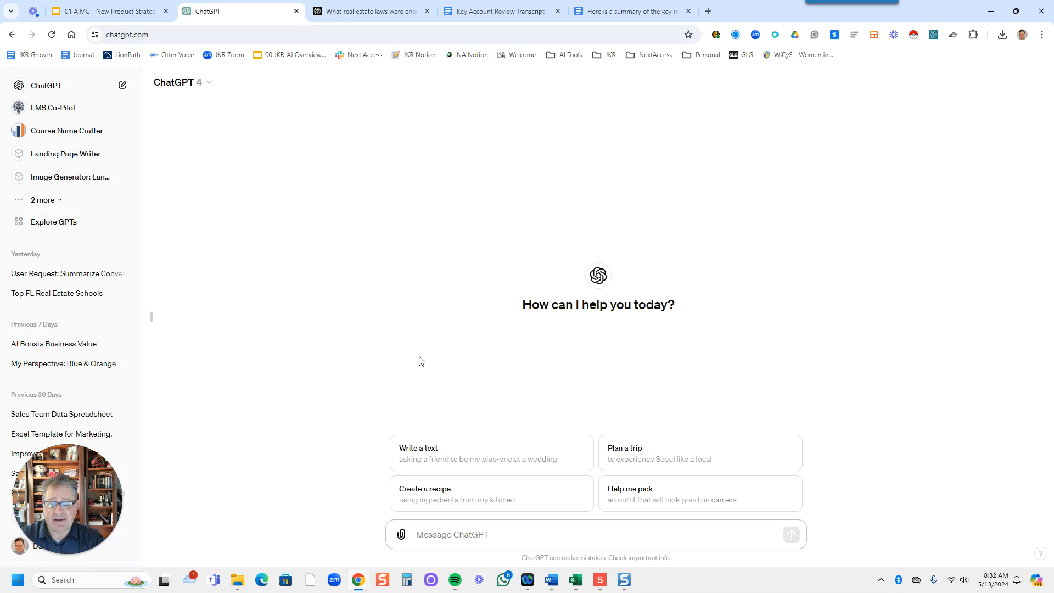
pyautogui.click(85, 14)
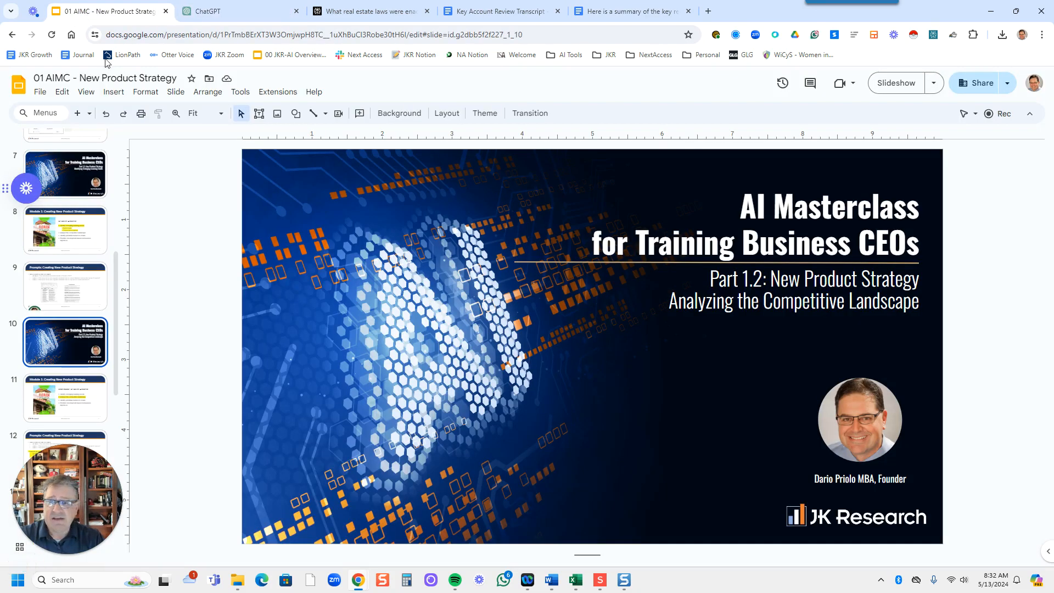
pyautogui.click(77, 291)
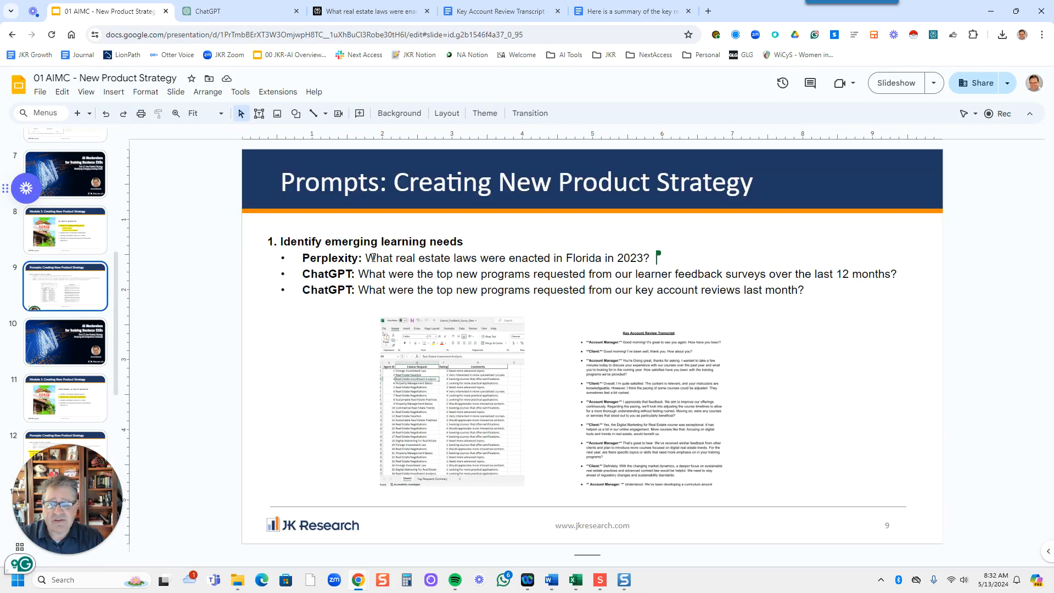
pyautogui.moveTo(378, 259); pyautogui.dragTo(657, 259)
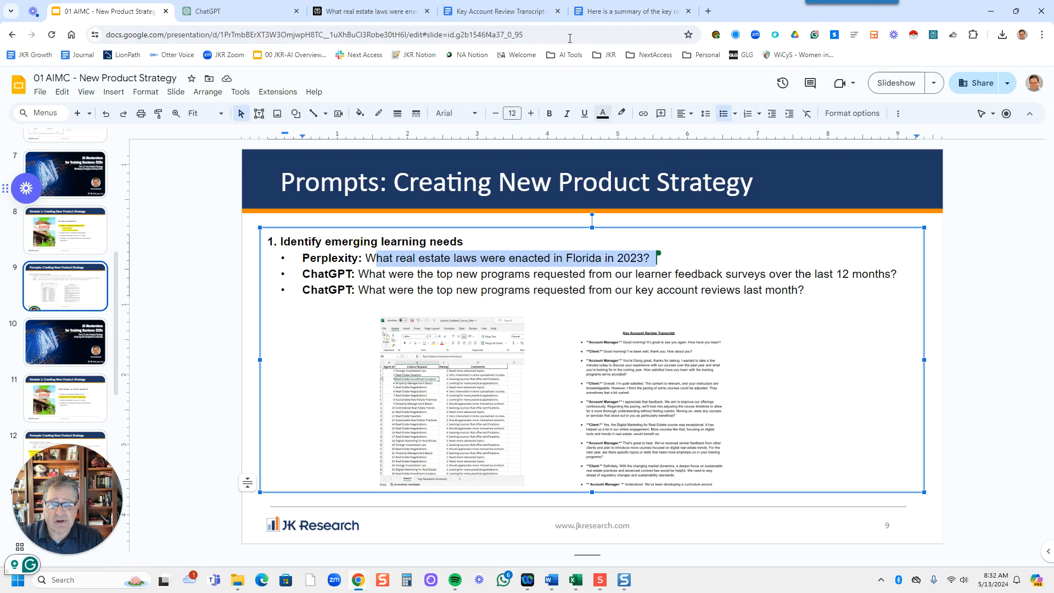
pyautogui.click(631, 11)
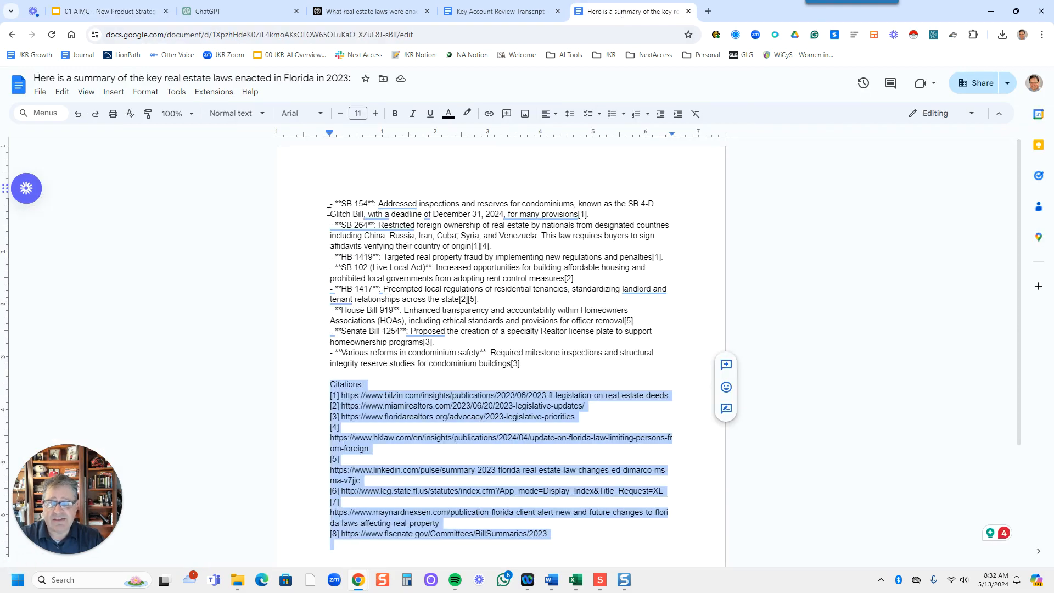
pyautogui.moveTo(329, 204); pyautogui.dragTo(614, 370)
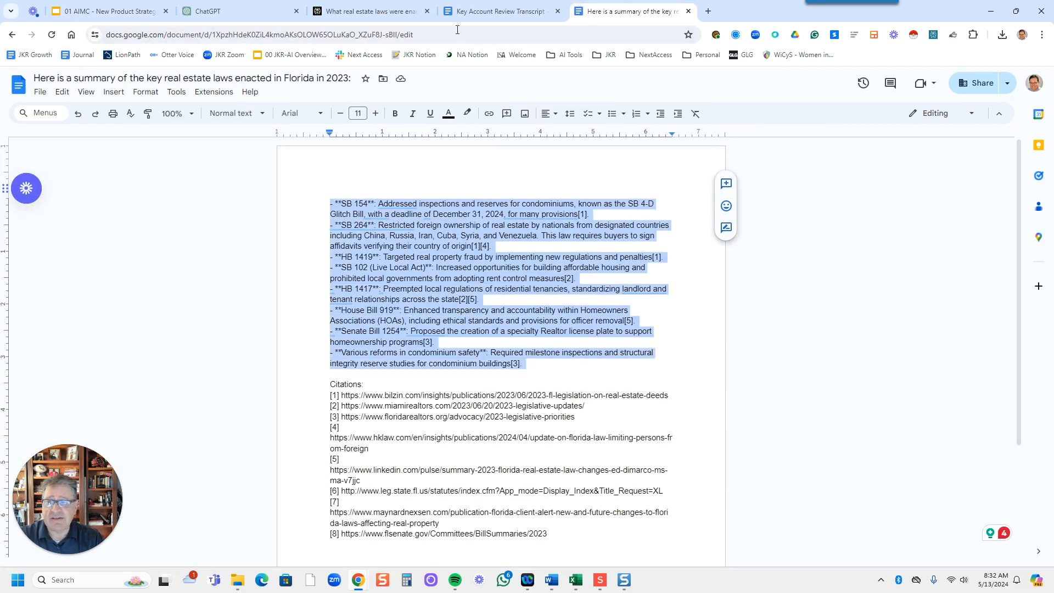
# Copy the ChatGPT prompt about learner feedback surveys over the last 12 months from slide 9 of the Google Slides deck
pyautogui.click(105, 11)
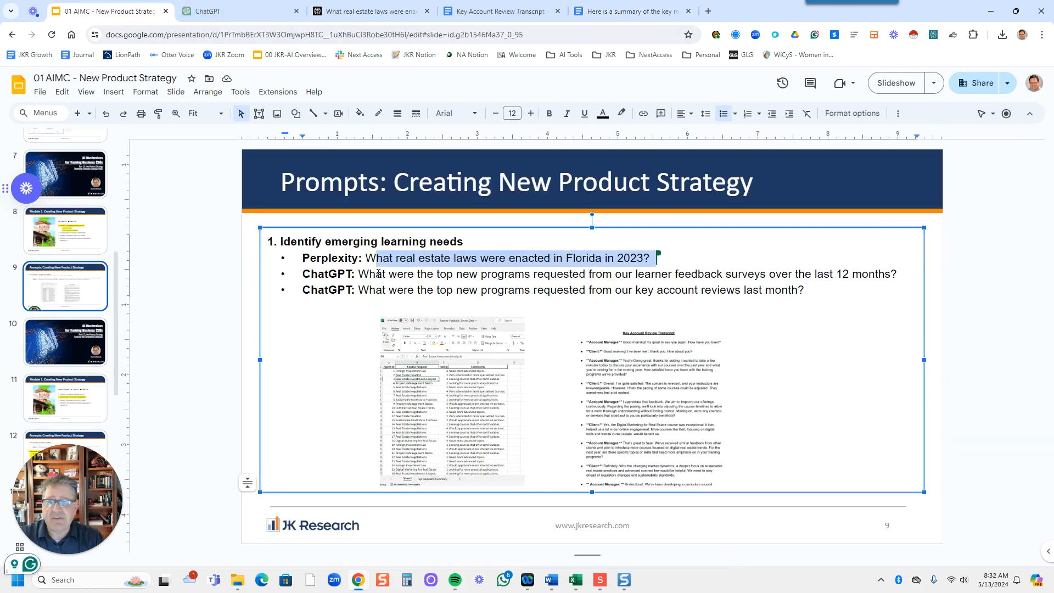
pyautogui.click(378, 274)
pyautogui.moveTo(359, 275); pyautogui.dragTo(903, 275)
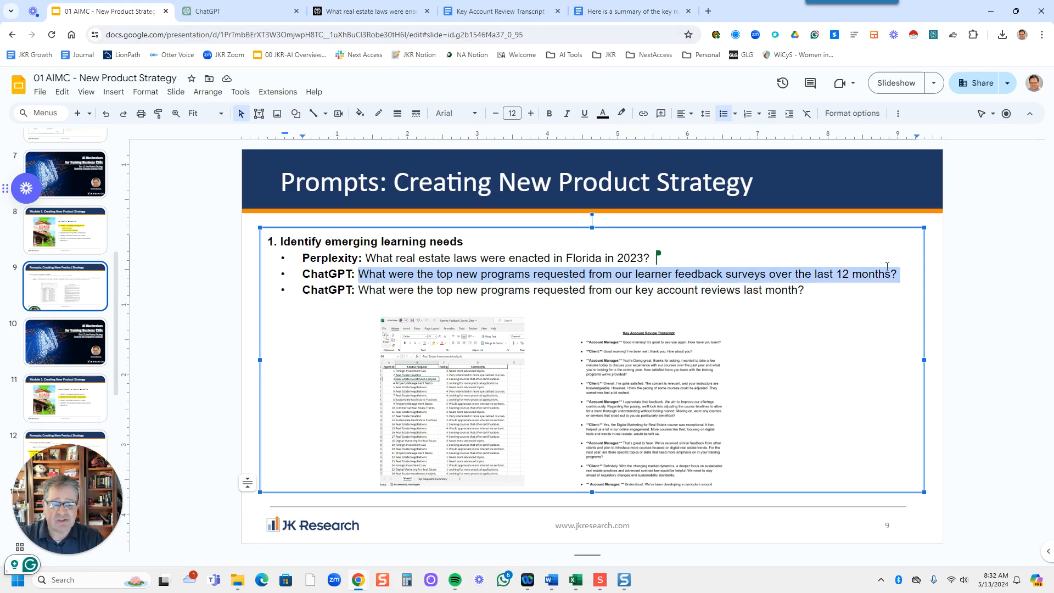
# In ChatGPT, attach Learner_Feedback_Survey_Data.xlsx and send the copied question about the top new programs requested in the last 12 months
pyautogui.click(231, 11)
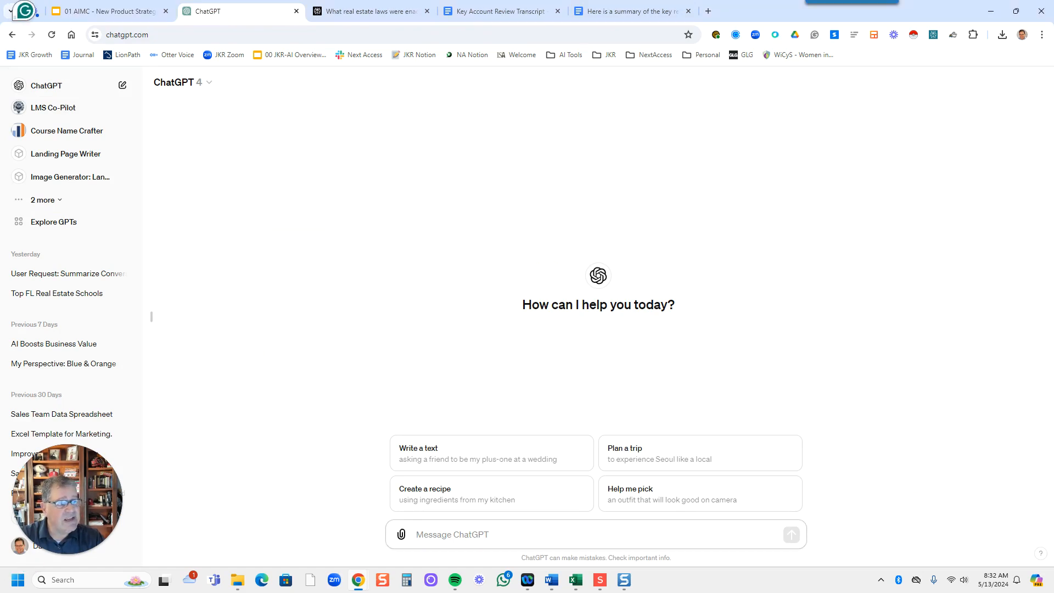
pyautogui.moveTo(494, 506); pyautogui.dragTo(439, 527)
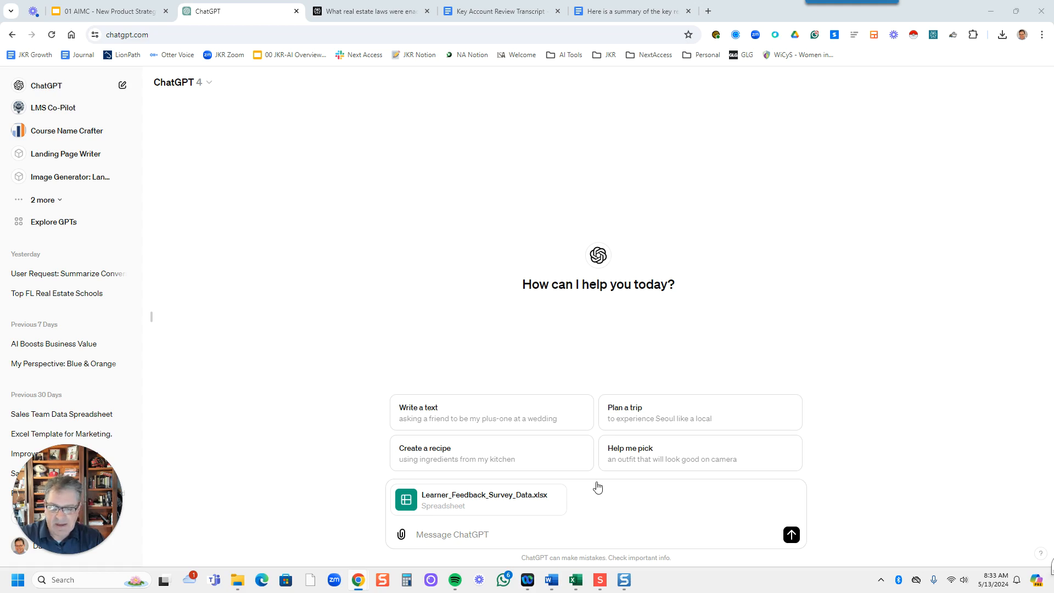
pyautogui.click(447, 535)
pyautogui.hotkey('ctrl', 'v')
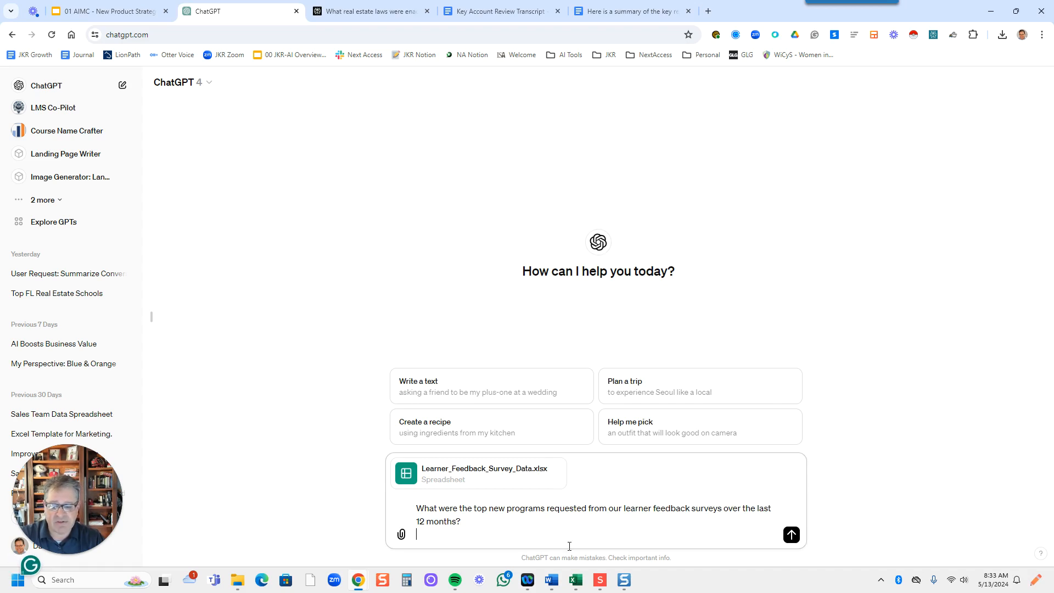
pyautogui.click(792, 536)
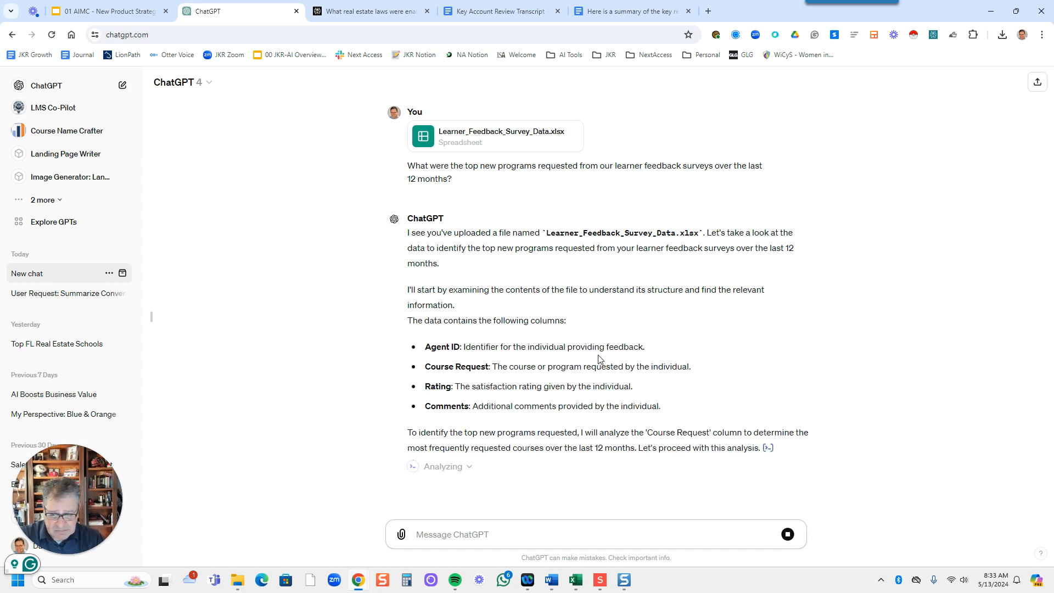
# Review ChatGPT's description of the survey columns and its ranked list of requested programs, highlighting the first program
pyautogui.moveTo(411, 323); pyautogui.dragTo(581, 327)
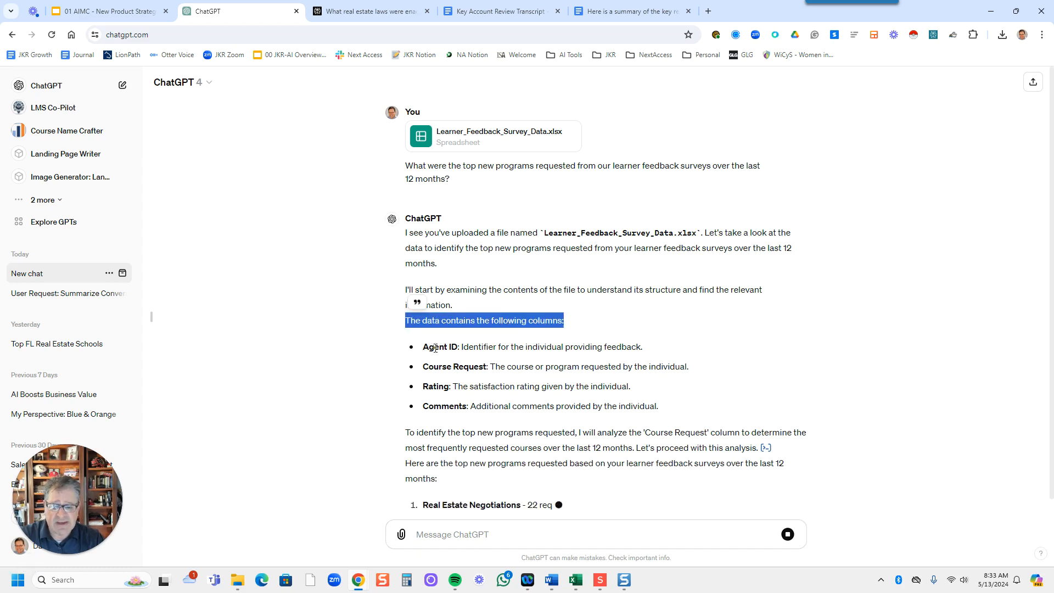
pyautogui.scroll(-2, 470, 385)
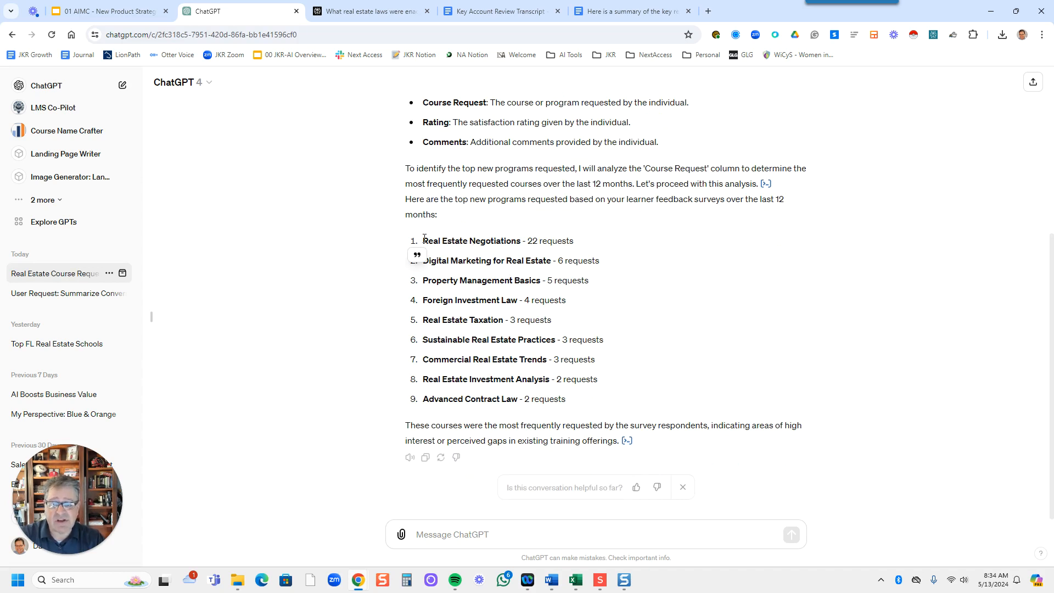
pyautogui.moveTo(424, 238); pyautogui.dragTo(664, 261)
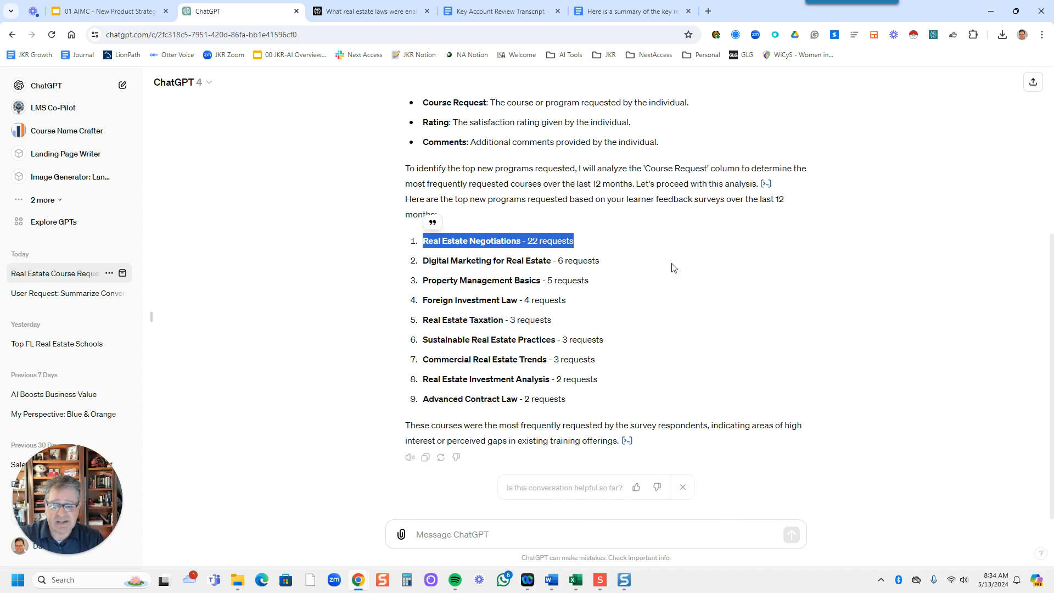
pyautogui.click(424, 262)
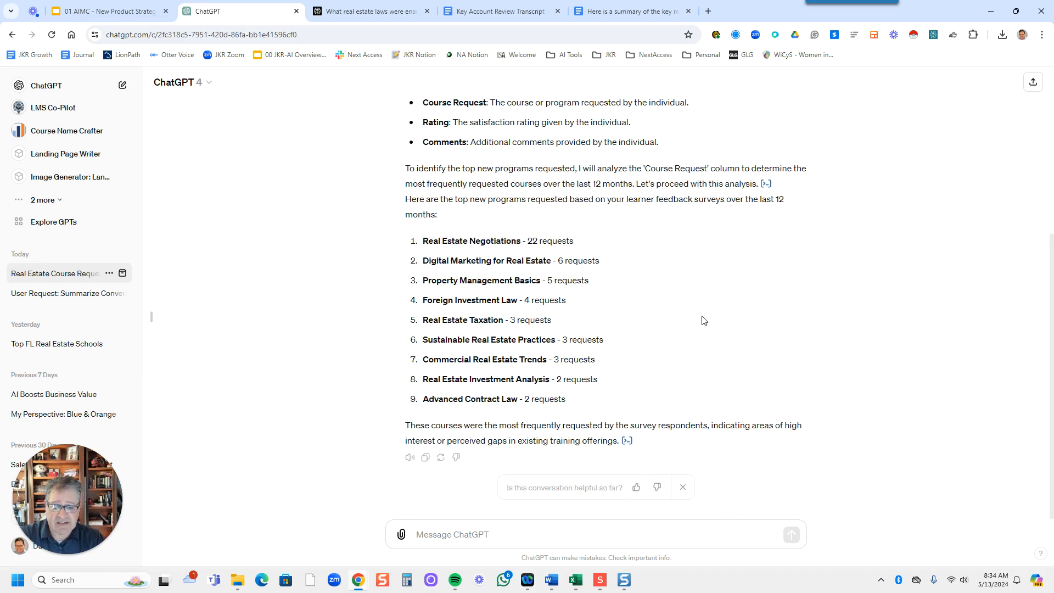
# Copy ChatGPT's learner feedback survey answer onto a new page after the citations in the Google Docs real estate laws summary
pyautogui.click(425, 457)
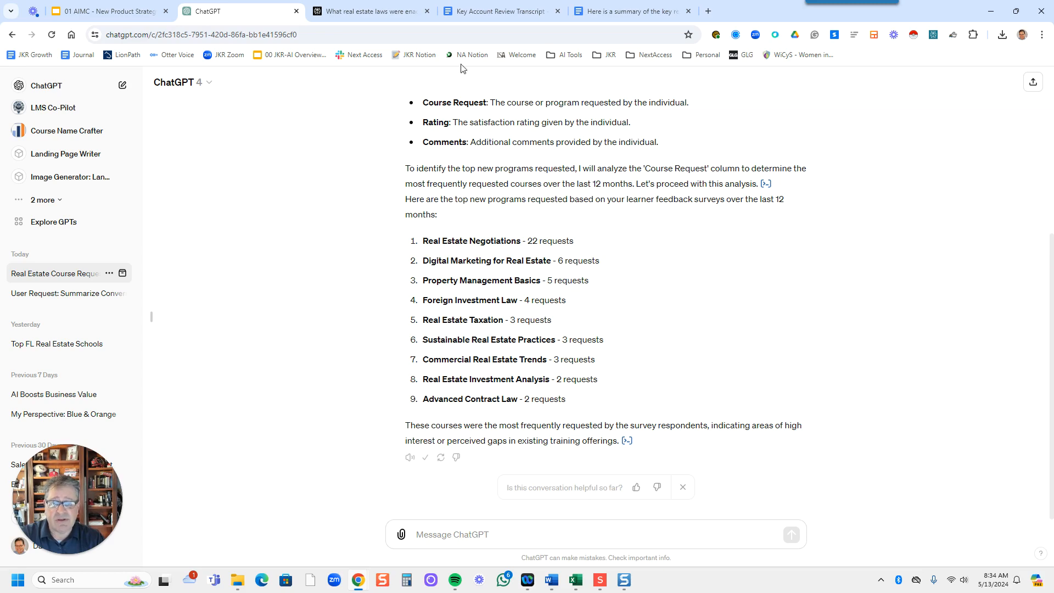
pyautogui.click(624, 10)
pyautogui.scroll(-4, 332, 391)
pyautogui.click(332, 391)
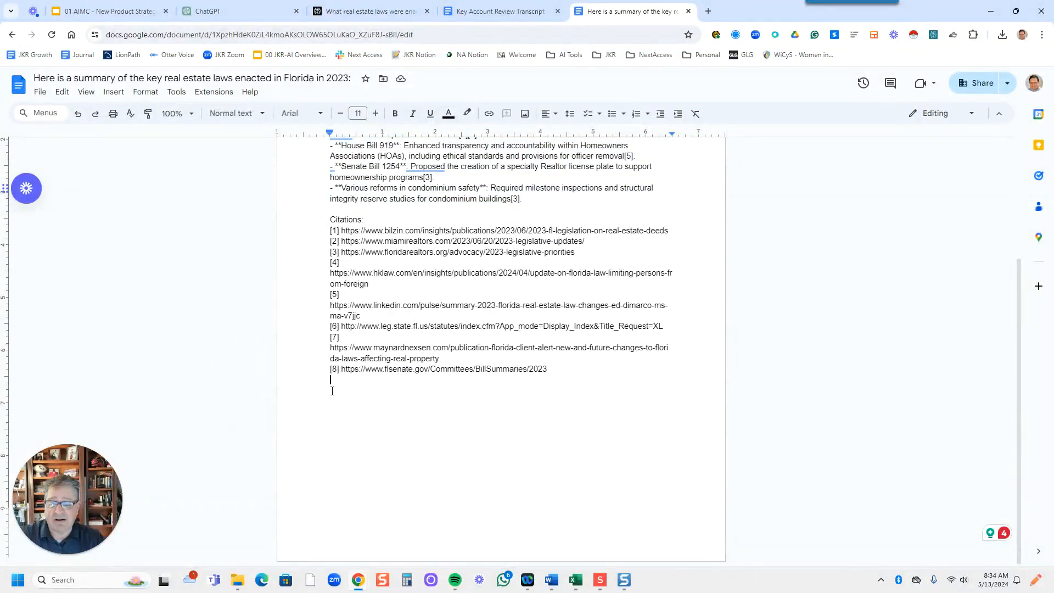
pyautogui.hotkey('ctrl', 'Return')
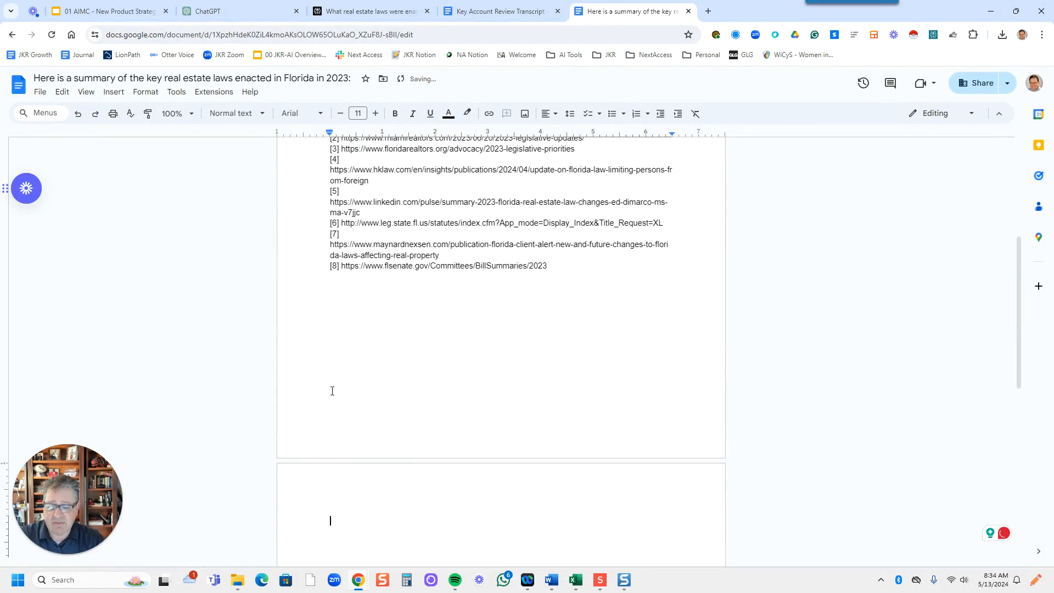
pyautogui.hotkey('ctrl', 'v')
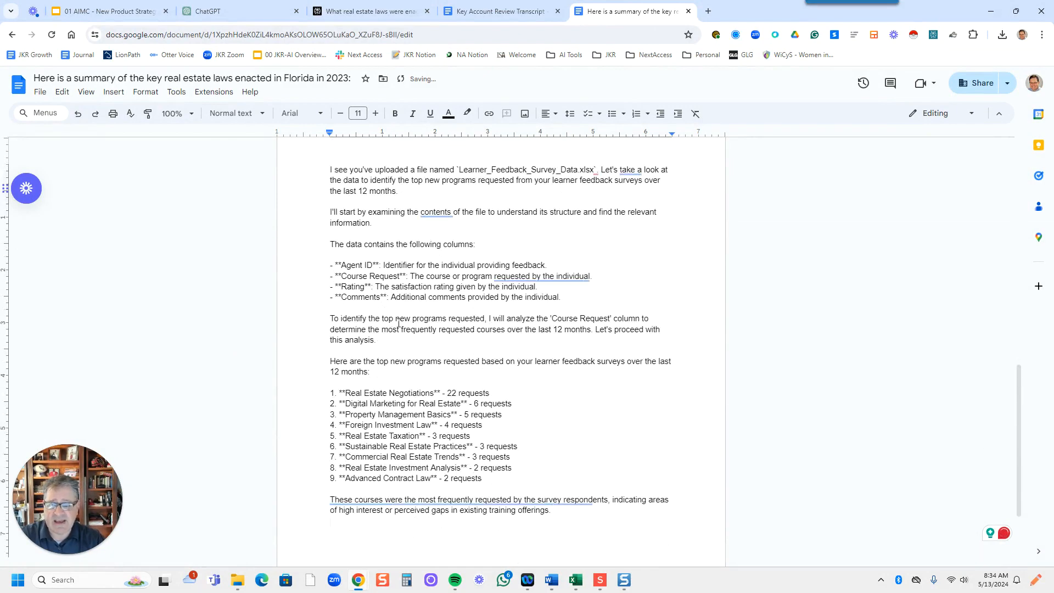
pyautogui.scroll(1, 429, 369)
pyautogui.scroll(-3, 402, 369)
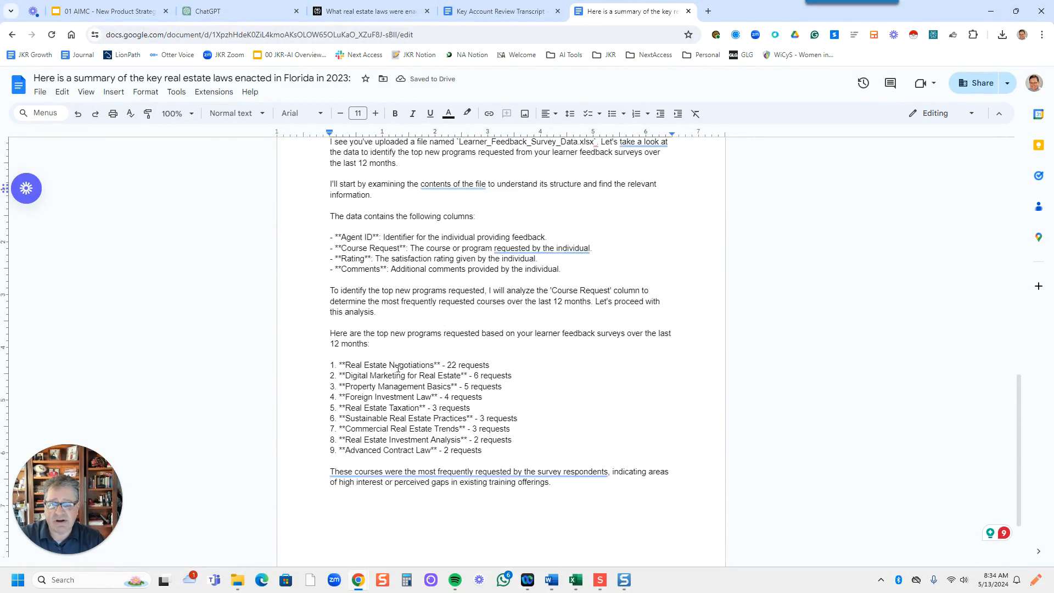
pyautogui.scroll(5, 401, 371)
pyautogui.scroll(2, 399, 375)
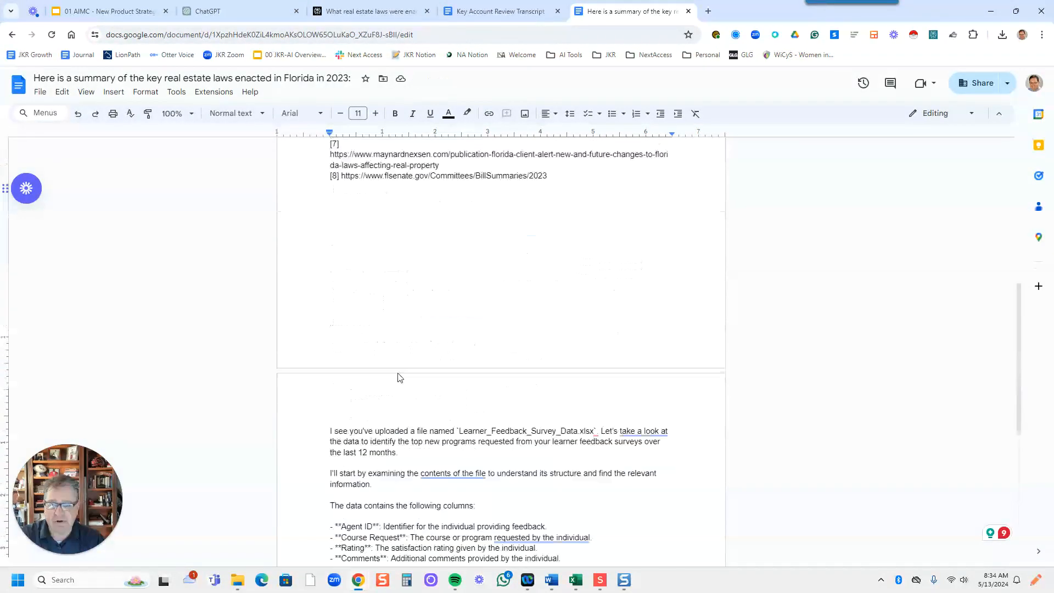
# Locate the ChatGPT prompt about last month's key account reviews on slide 9 of the Google Slides deck
pyautogui.click(502, 14)
pyautogui.click(230, 16)
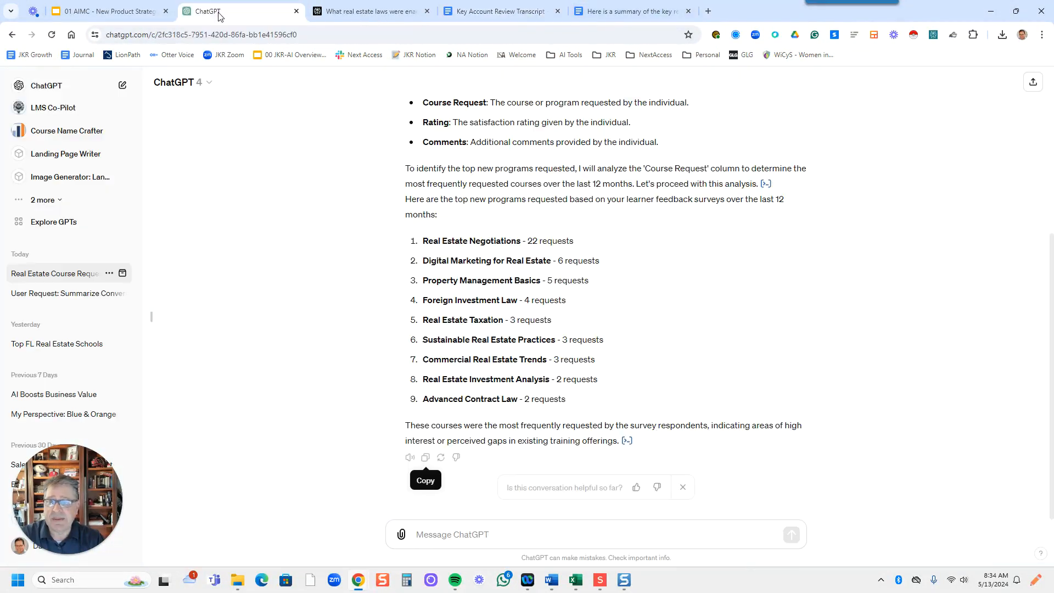
pyautogui.click(104, 11)
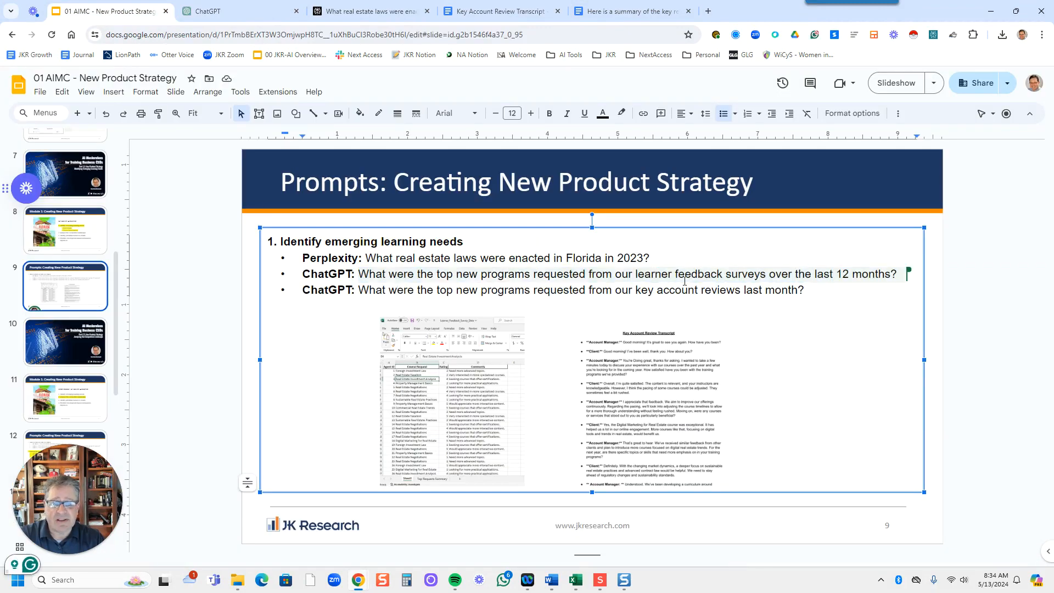
pyautogui.moveTo(632, 274); pyautogui.dragTo(811, 269)
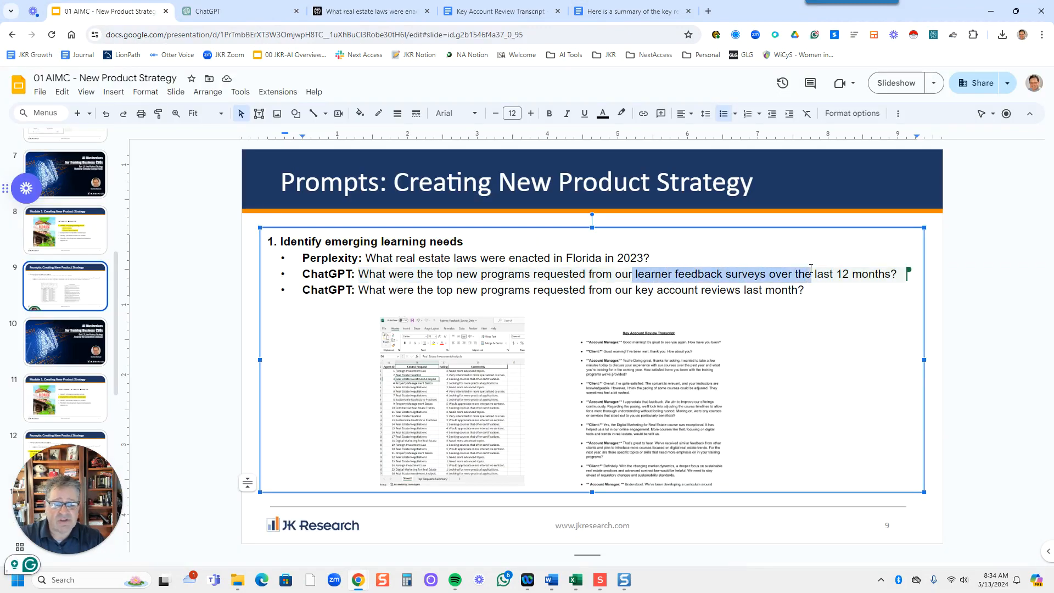
pyautogui.click(573, 274)
pyautogui.moveTo(641, 290); pyautogui.dragTo(758, 290)
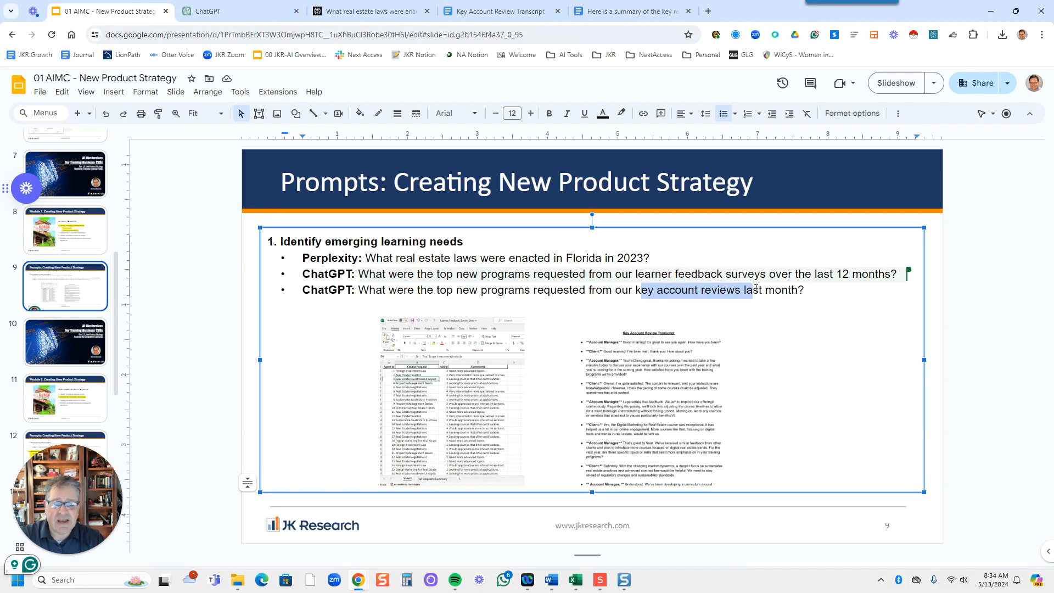
# Attach Key Account Review Transcript.pdf to the ChatGPT message and read through the transcript in Soda PDF
pyautogui.click(229, 13)
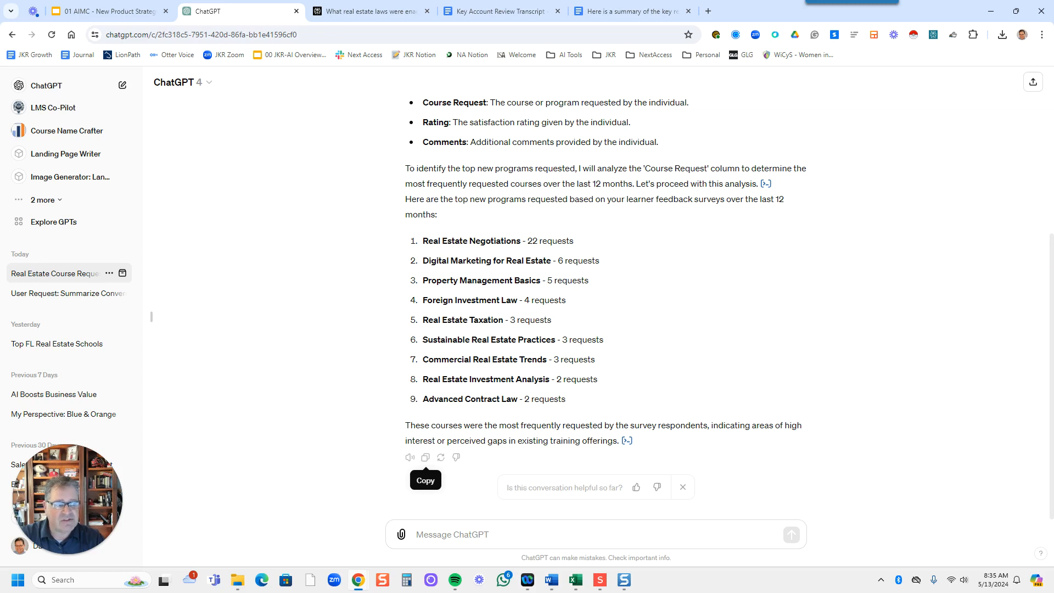
pyautogui.moveTo(913, 370); pyautogui.dragTo(461, 527)
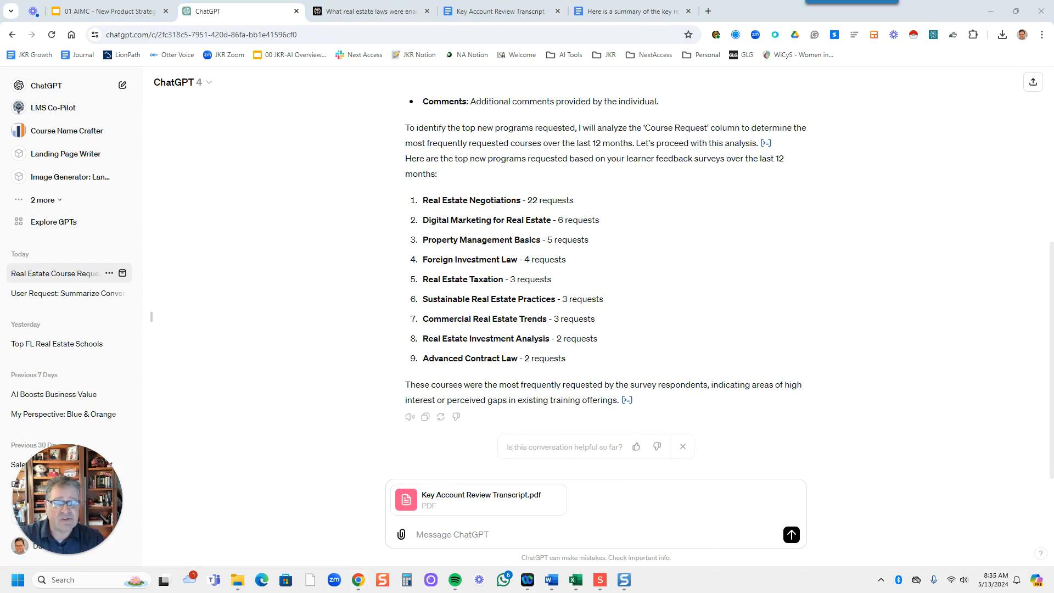
pyautogui.moveTo(288, 207); pyautogui.dragTo(546, 60)
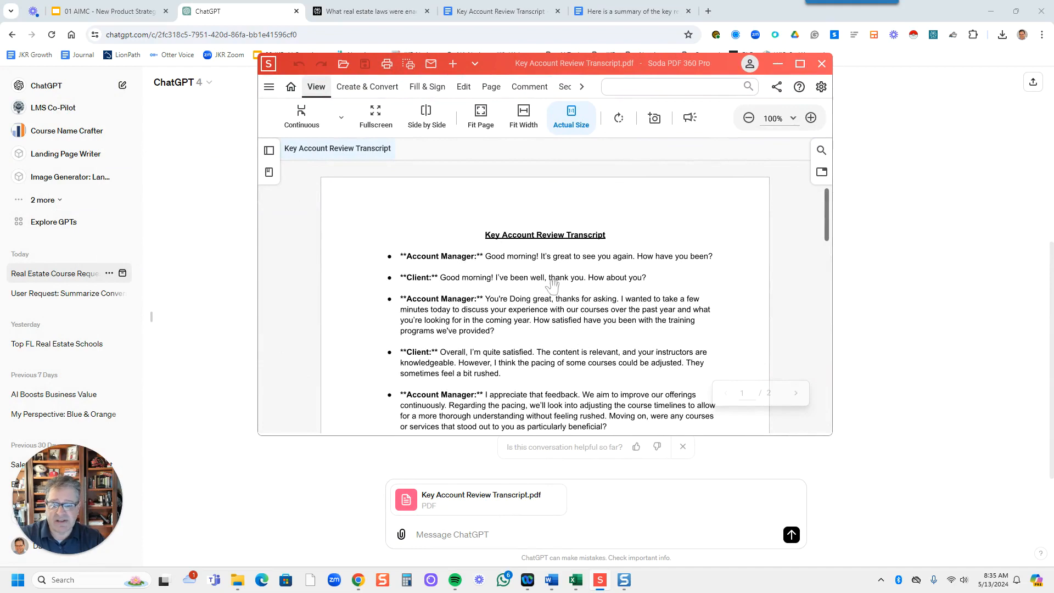
pyautogui.scroll(-1, 552, 285)
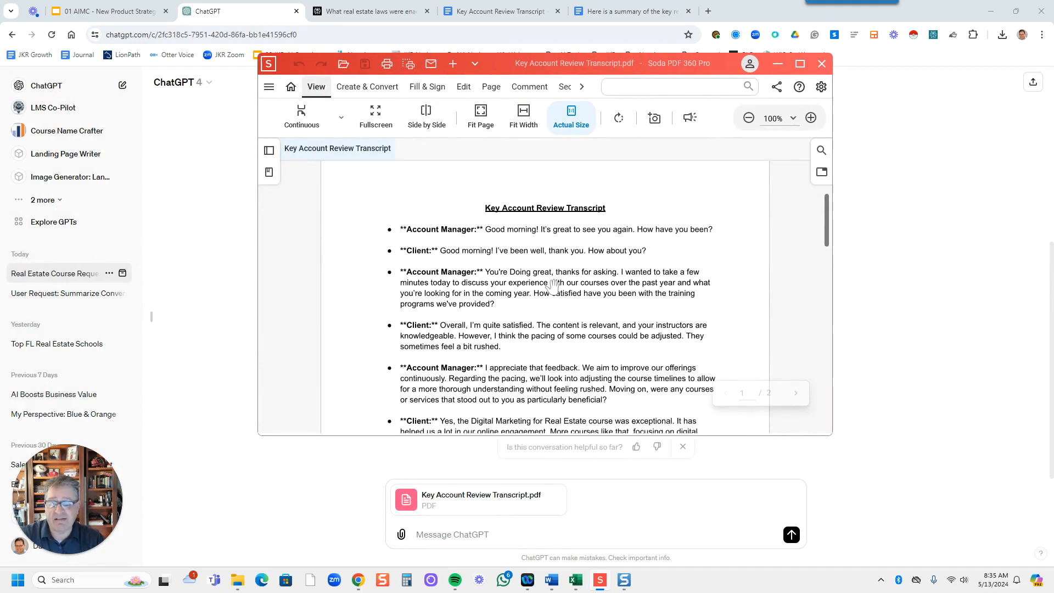
pyautogui.scroll(-2, 553, 285)
pyautogui.scroll(2, 553, 285)
pyautogui.scroll(-8, 553, 285)
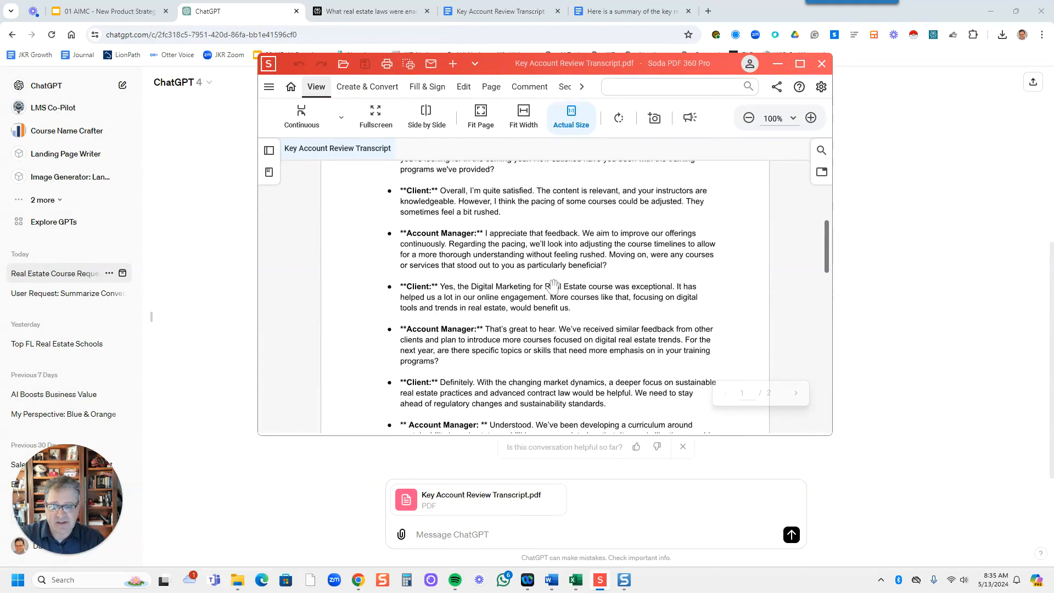
pyautogui.scroll(-4, 552, 286)
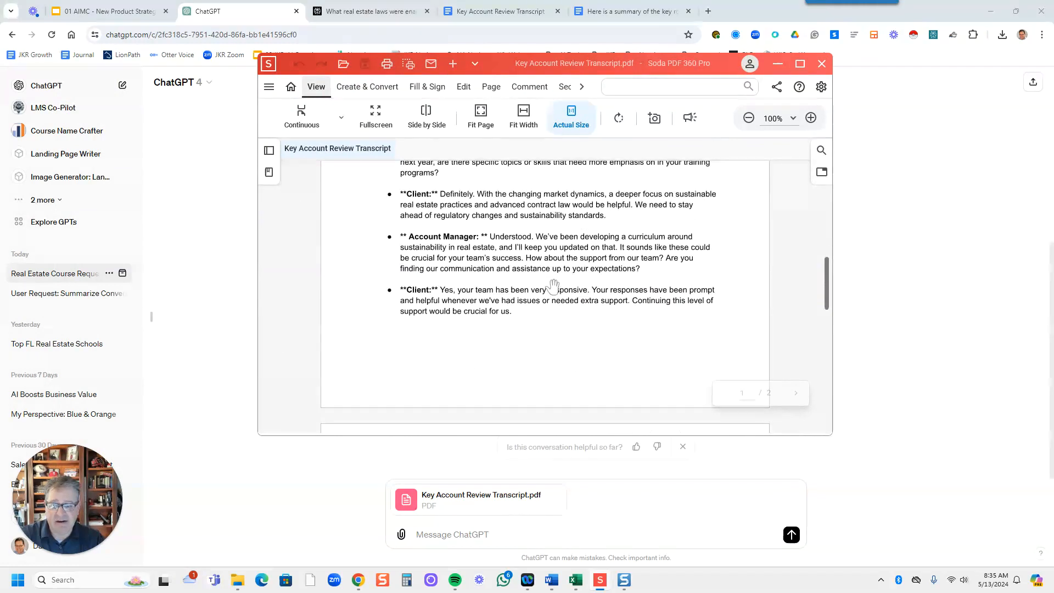
pyautogui.click(826, 71)
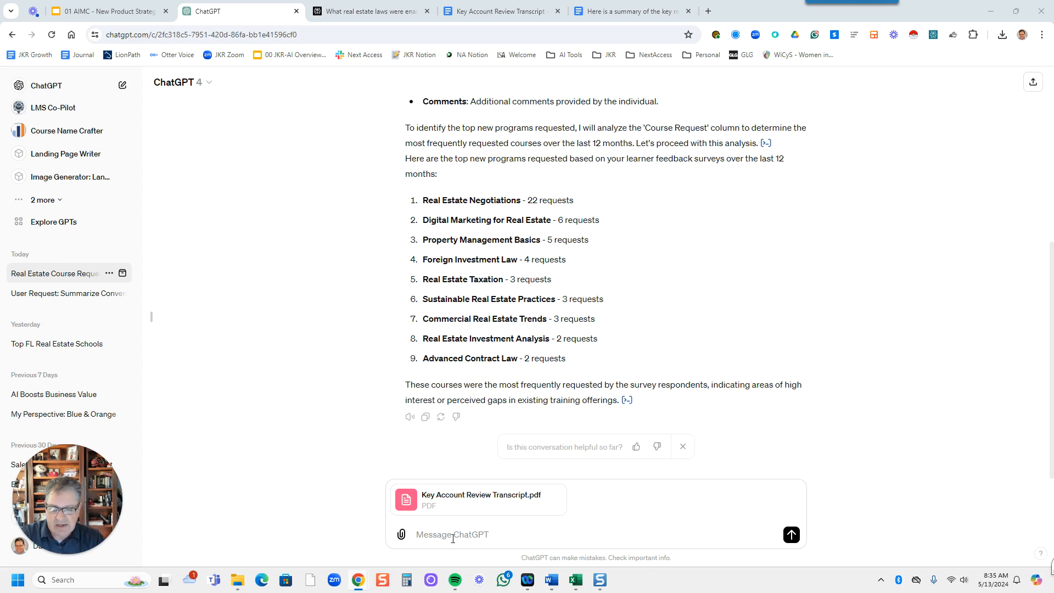
# Ask ChatGPT "What were the top new programs requested from our key account reviews last month?" and highlight the first two programs in its answer
pyautogui.click(431, 534)
pyautogui.hotkey('ctrl', 'v')
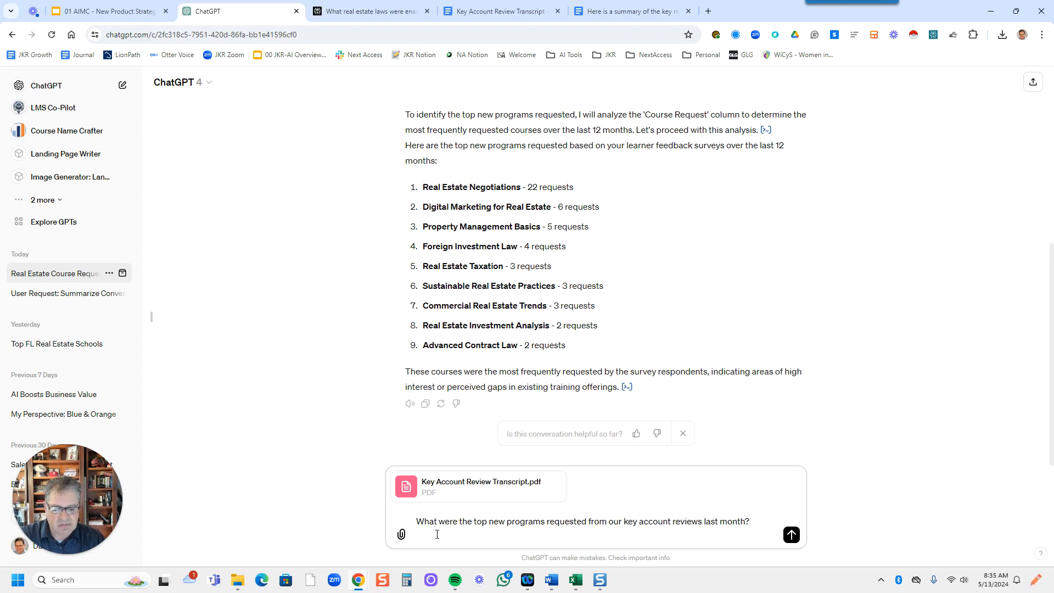
pyautogui.press('Return')
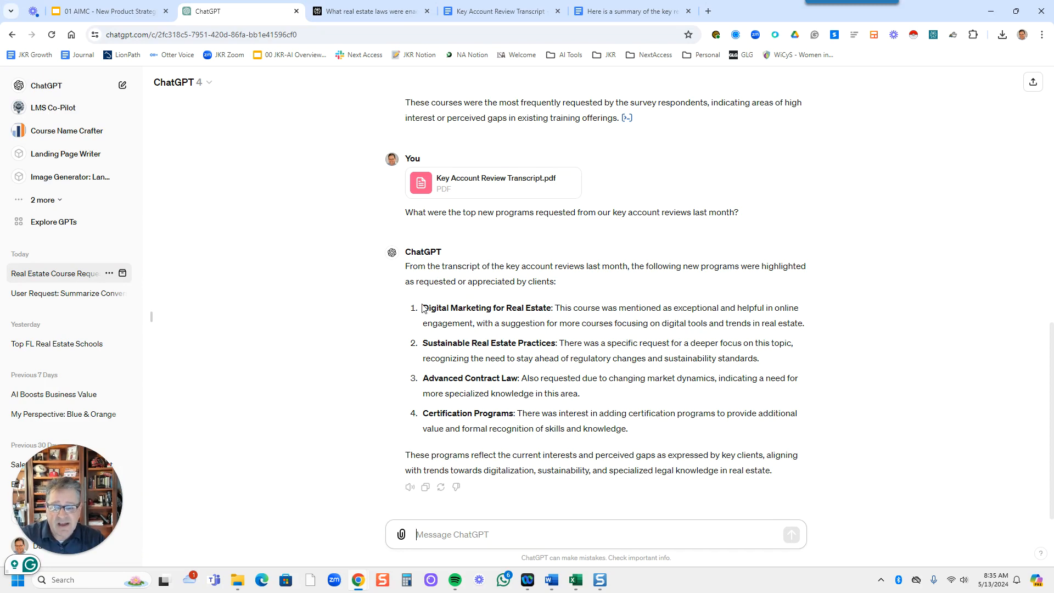
pyautogui.moveTo(424, 308); pyautogui.dragTo(560, 308)
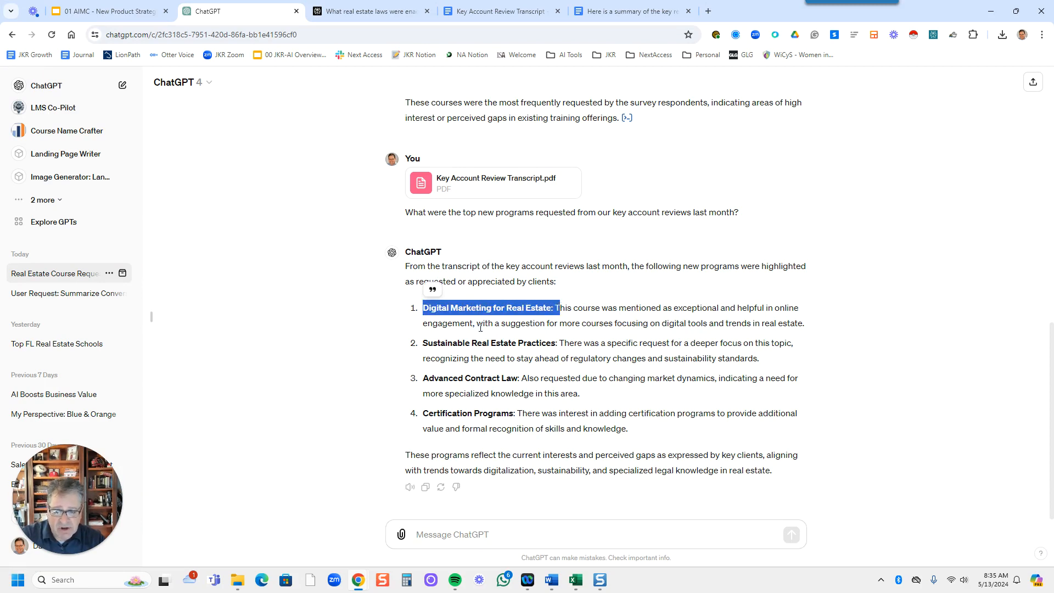
pyautogui.moveTo(427, 344); pyautogui.dragTo(603, 357)
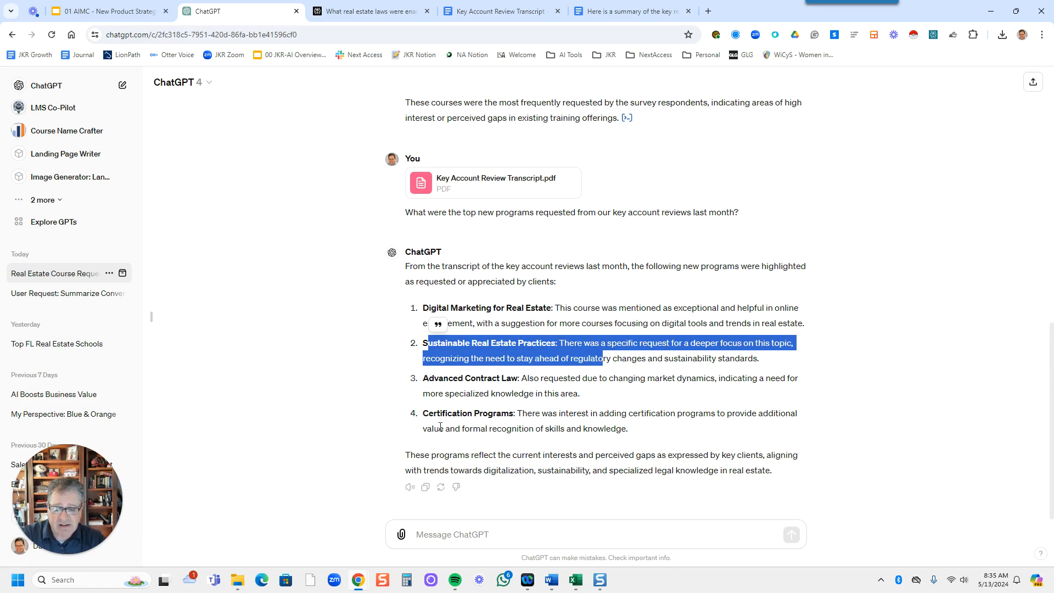
# Copy ChatGPT's key account review answer to the end of the Google Docs document, below the survey results
pyautogui.click(426, 487)
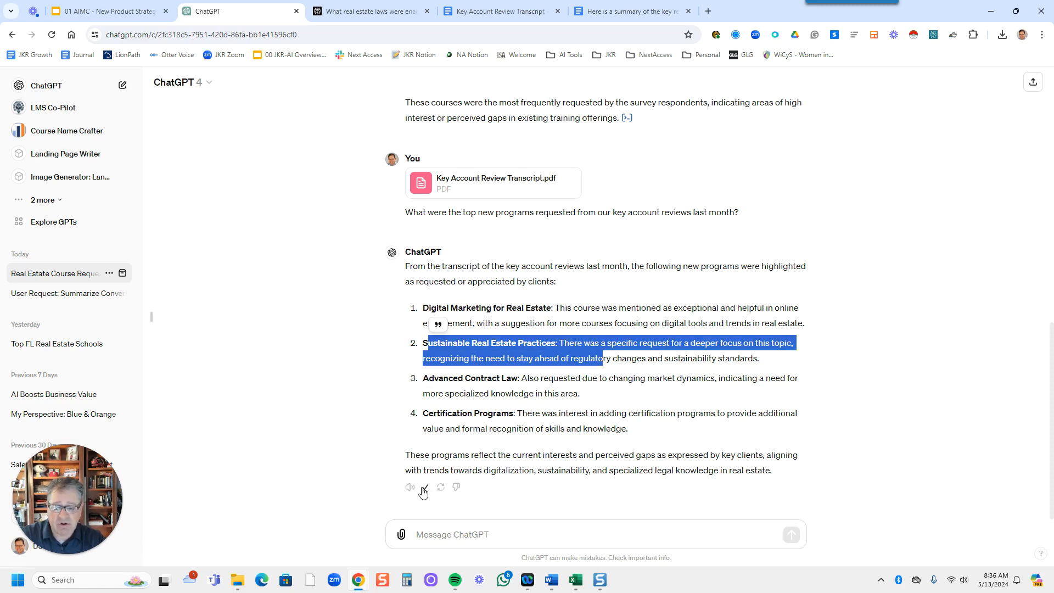
pyautogui.click(645, 16)
pyautogui.scroll(-8, 376, 384)
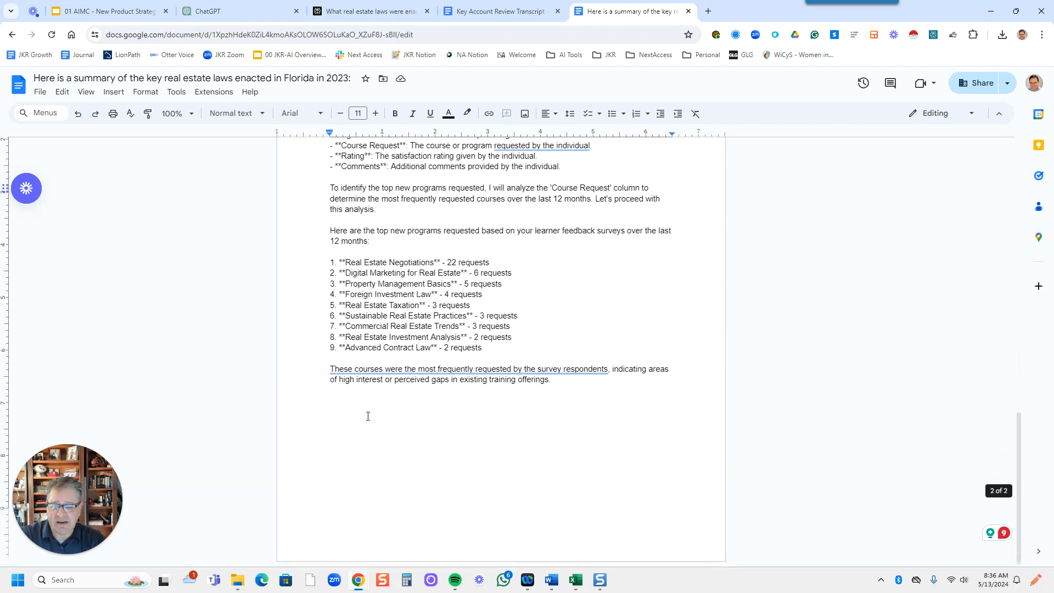
pyautogui.click(368, 416)
pyautogui.hotkey('ctrl', 'v')
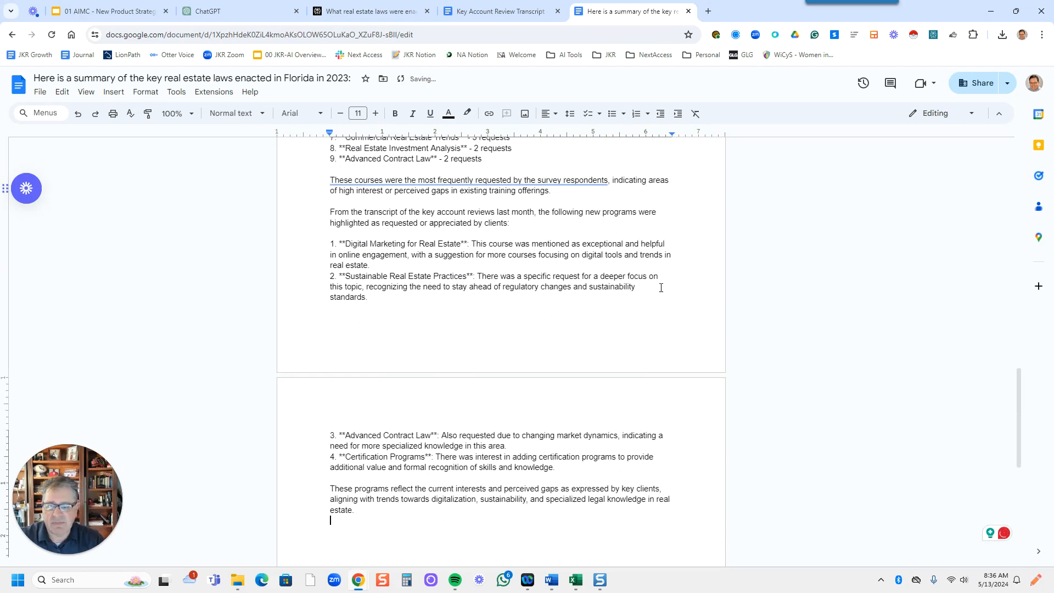
pyautogui.scroll(15, 582, 294)
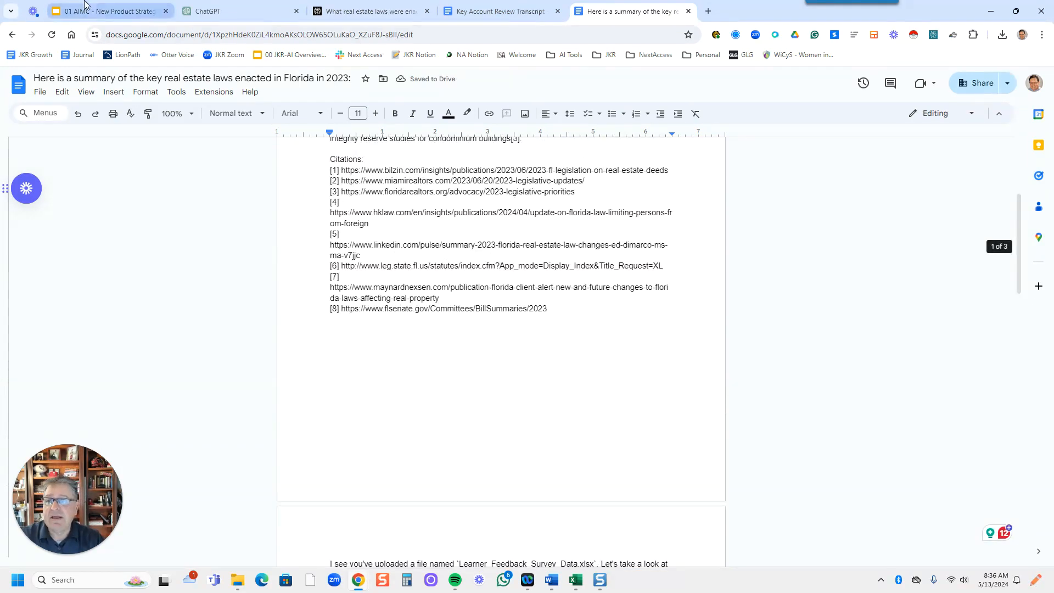
# Check the three learning needs prompts on slide 9 of the deck against the answers collected in the Google Docs document
pyautogui.click(85, 6)
pyautogui.click(393, 280)
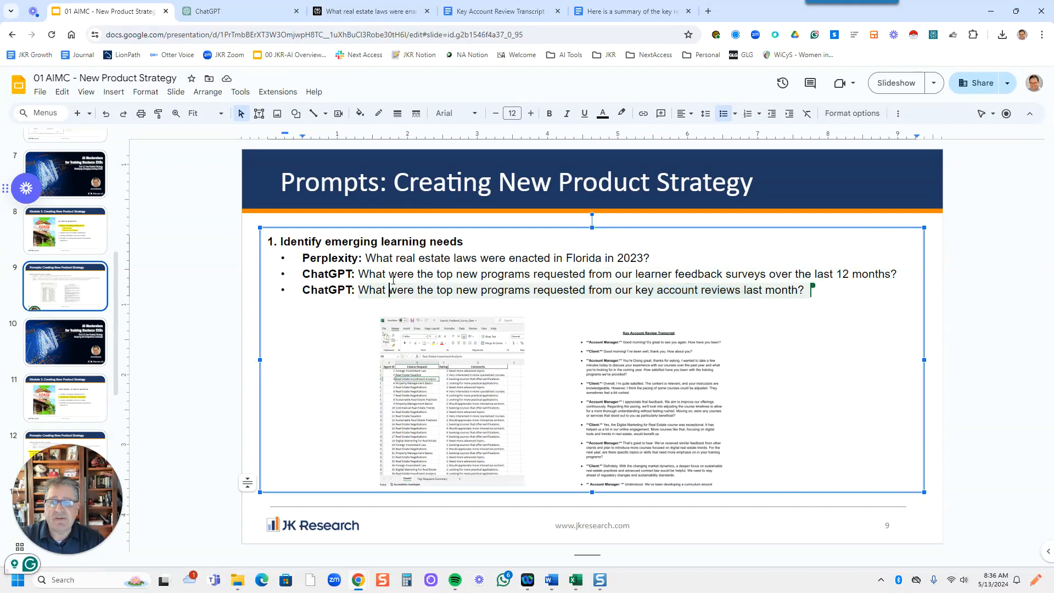
pyautogui.click(613, 13)
pyautogui.scroll(5, 478, 300)
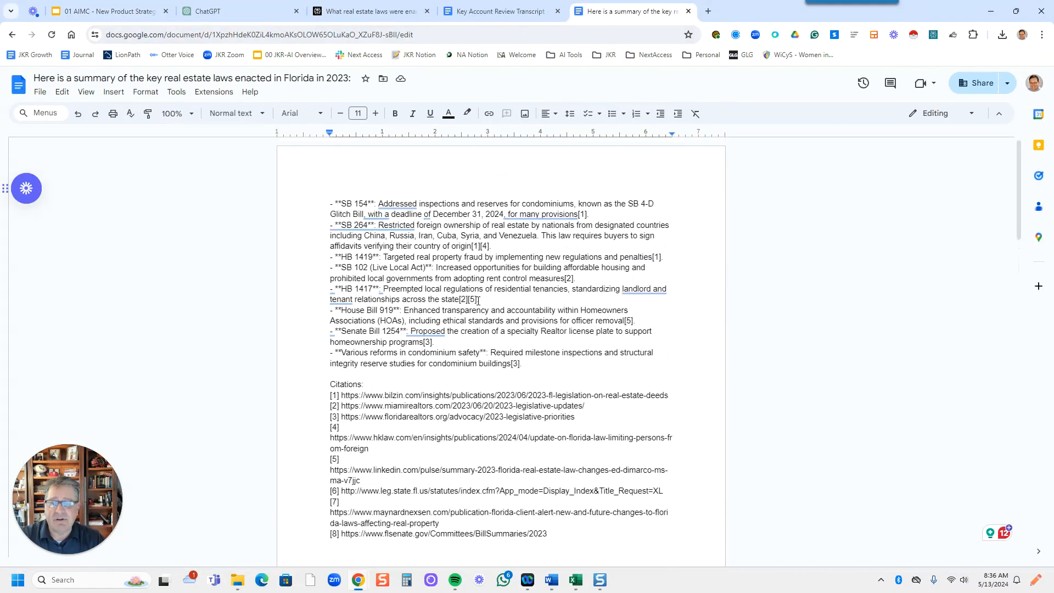
# Add the heading "Market, Learner and Client Research" above the list of laws, followed by a blank line
pyautogui.click(304, 200)
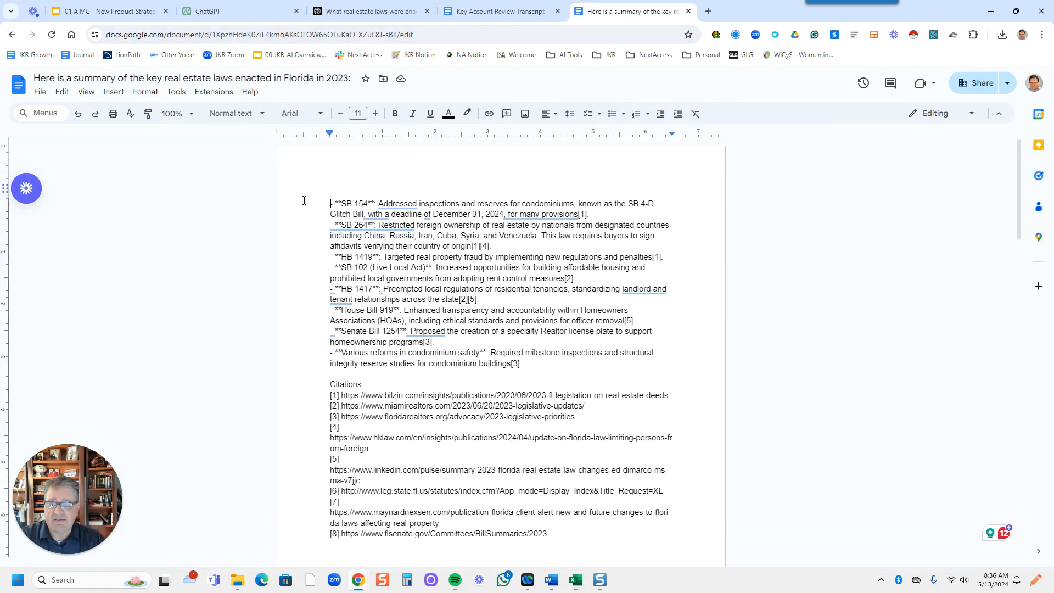
pyautogui.press('Return')
pyautogui.press('Return')
pyautogui.press('Up')
pyautogui.press('Up')
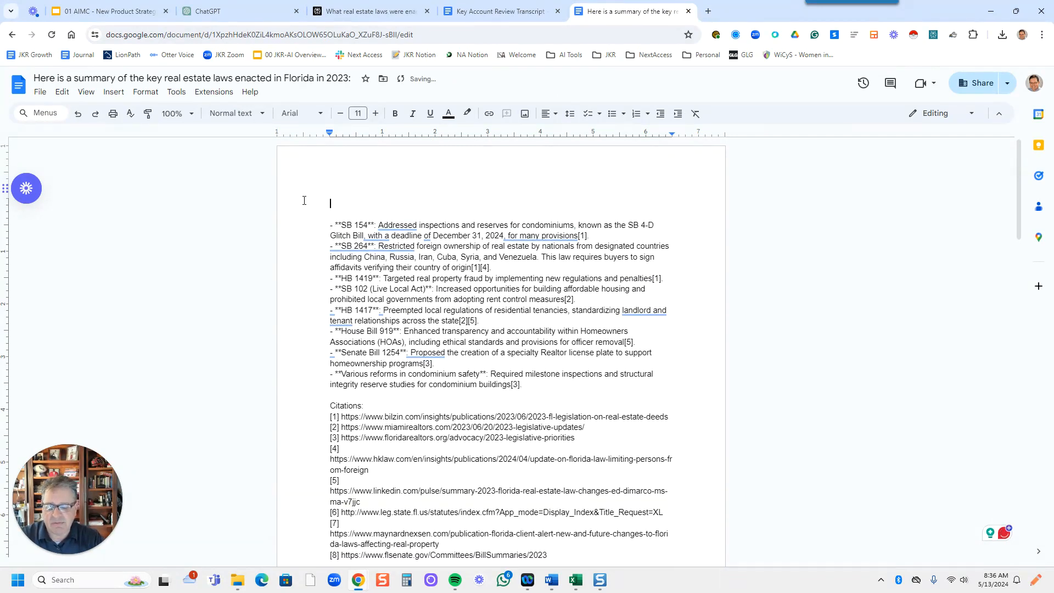
pyautogui.write('Market and Learne')
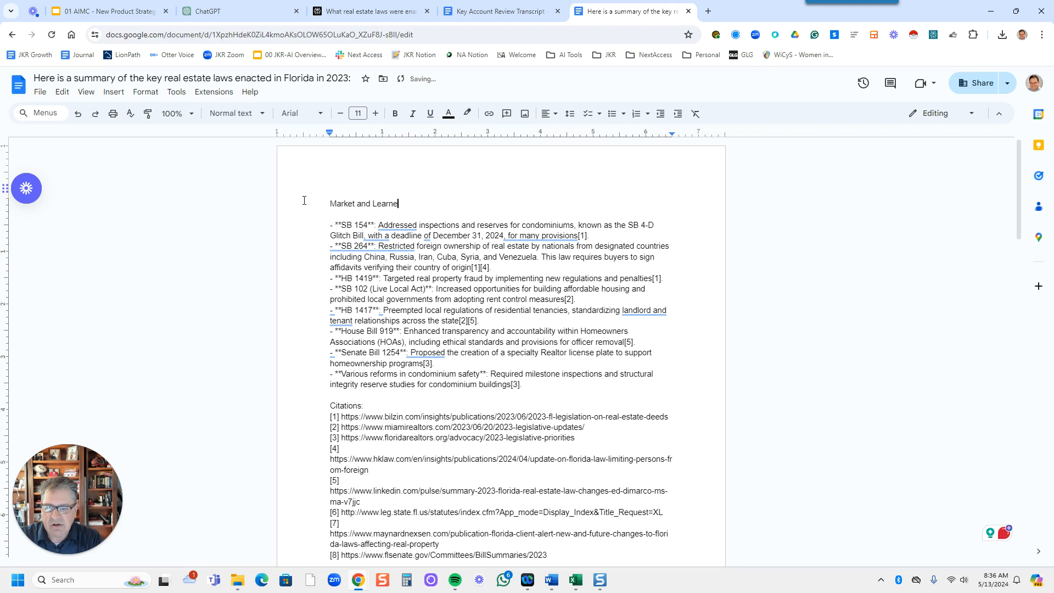
pyautogui.press('BackSpace')
pyautogui.press('BackSpace')
pyautogui.press('BackSpace')
pyautogui.press('BackSpace')
pyautogui.press('BackSpace')
pyautogui.press('BackSpace')
pyautogui.press('BackSpace')
pyautogui.press('BackSpace')
pyautogui.press('BackSpace')
pyautogui.press('BackSpace')
pyautogui.press('BackSpace')
pyautogui.write(', Lee')
pyautogui.write('rn')
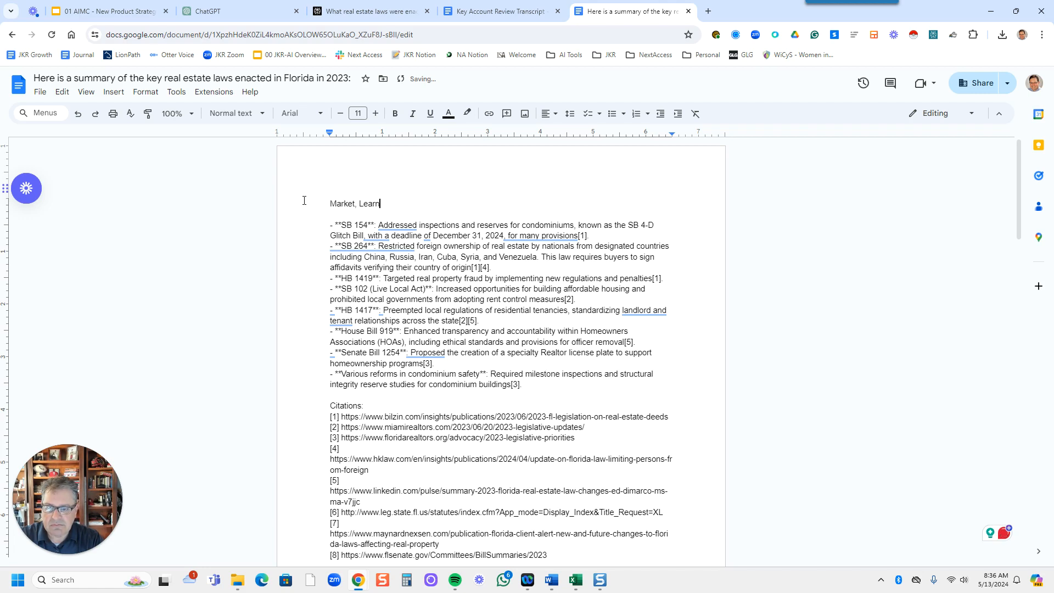
pyautogui.write('er and Client Research')
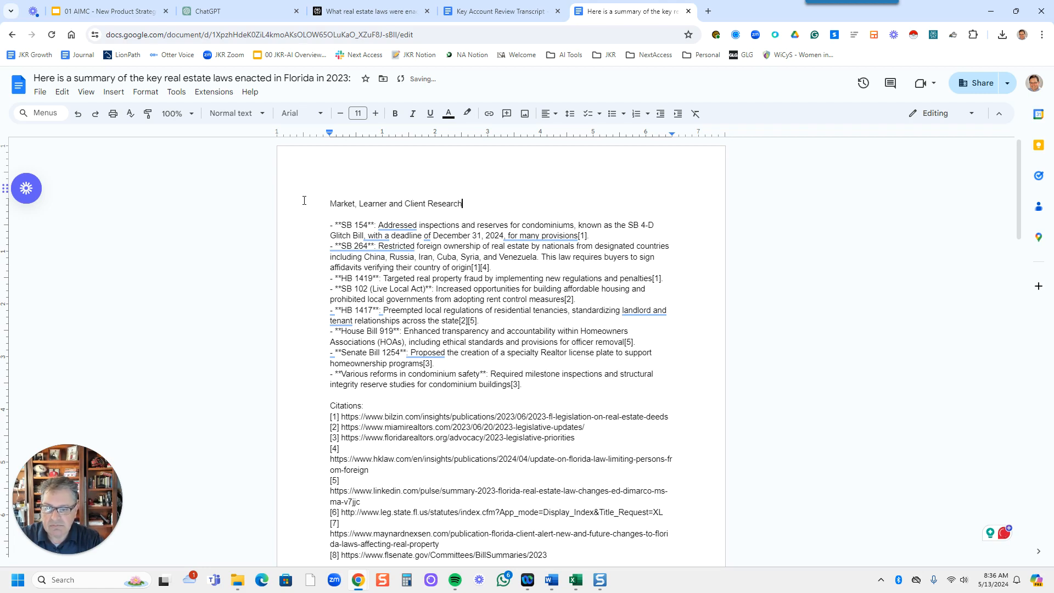
# Rename the document as "Market, Learner and Client Research" using the heading text
pyautogui.moveTo(480, 203); pyautogui.dragTo(333, 203)
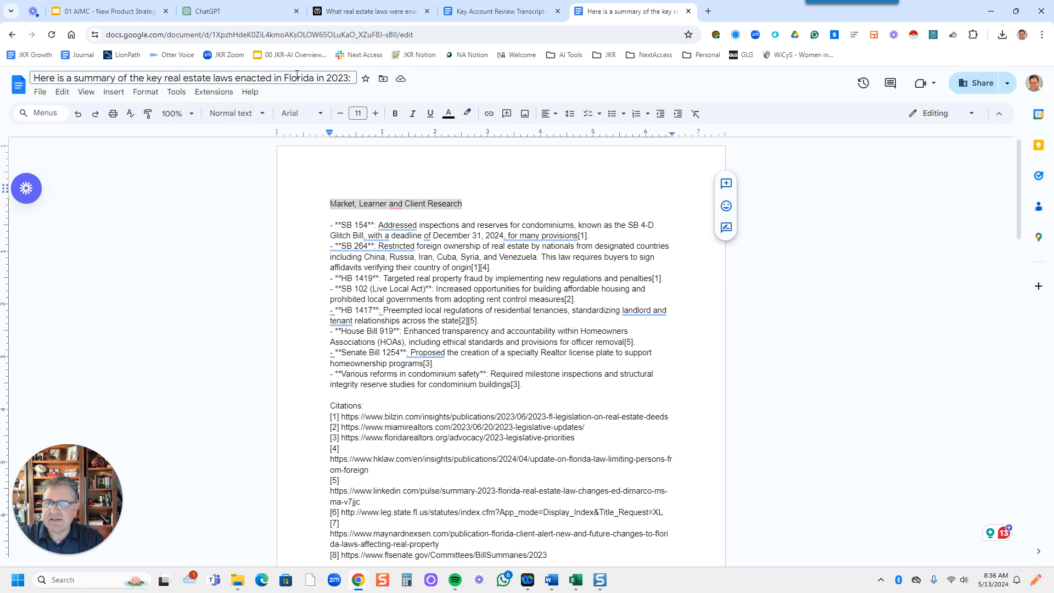
pyautogui.moveTo(351, 77); pyautogui.dragTo(88, 193)
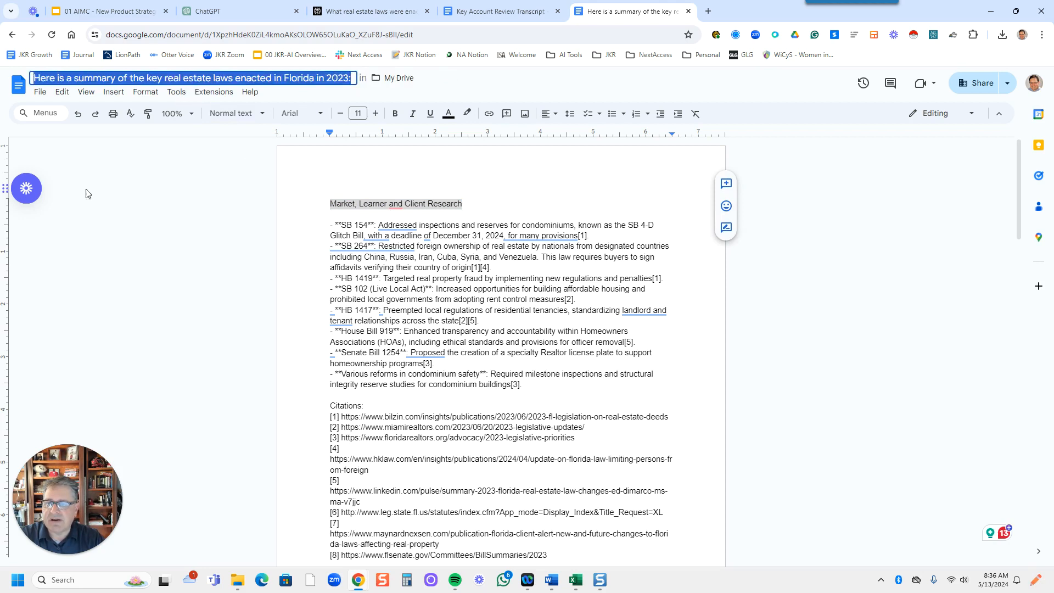
pyautogui.hotkey('ctrl', 'v')
pyautogui.press('Return')
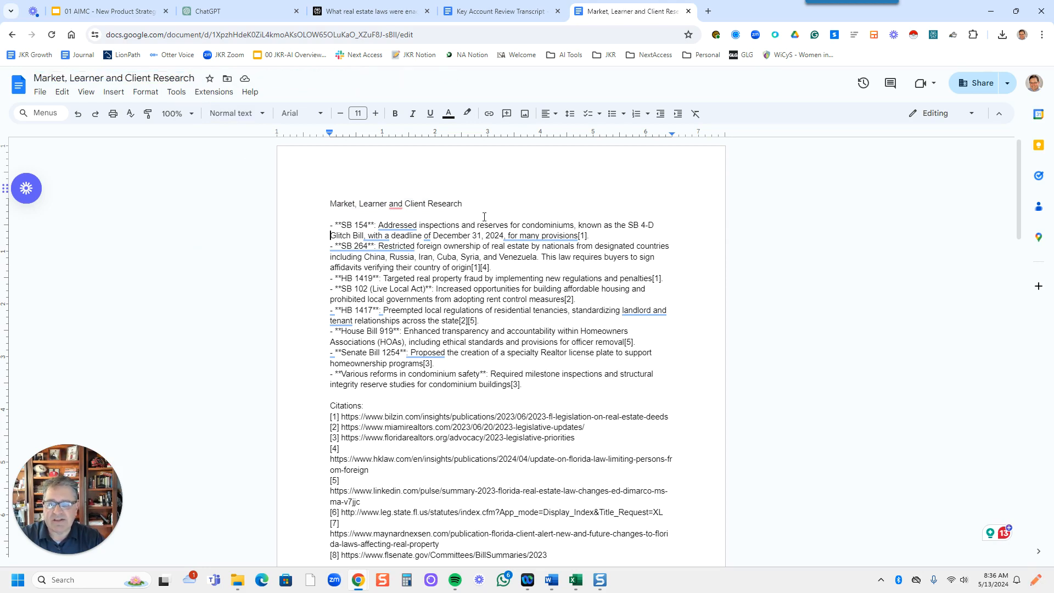
# Select the whole heading line at the start of the research document
pyautogui.moveTo(463, 204); pyautogui.dragTo(330, 204)
pyautogui.click(331, 203)
pyautogui.tripleClick(335, 204)
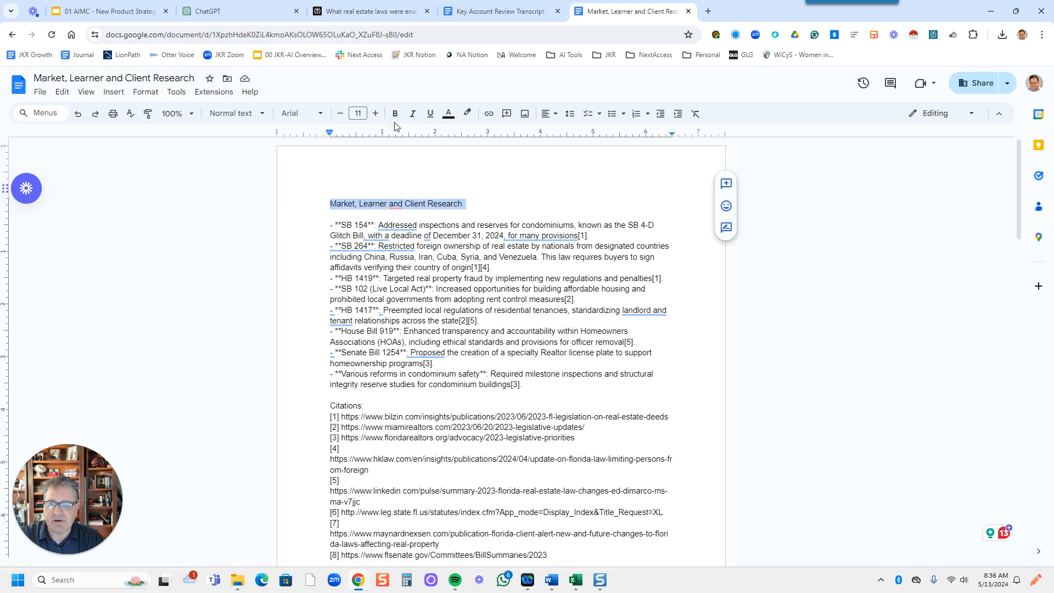
# Return to the New Product Strategy deck in Google Slides and advance to slide 10, Analyzing the Competitive Landscape
pyautogui.click(471, 12)
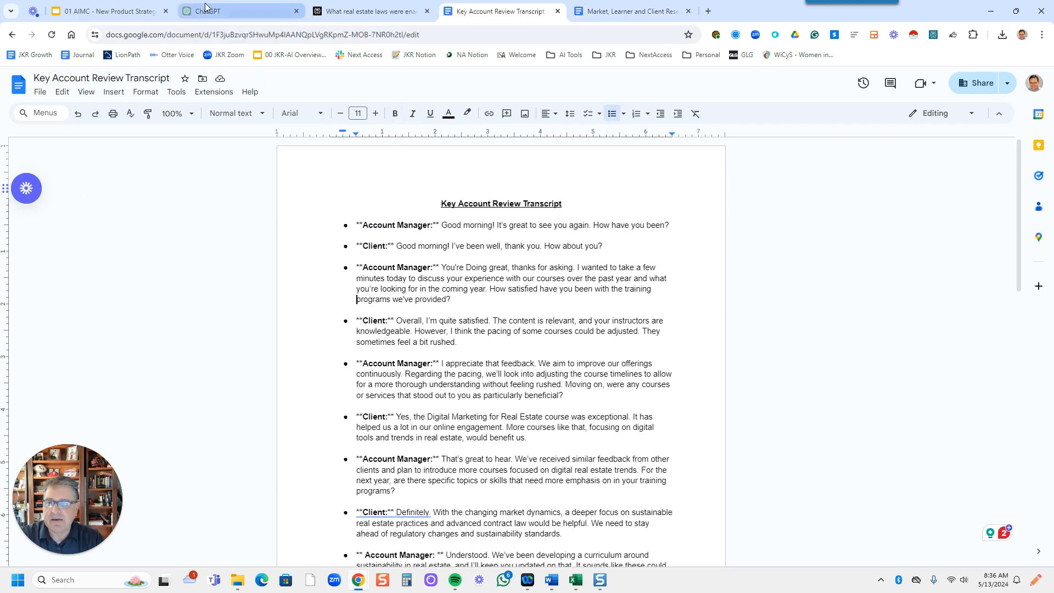
pyautogui.click(121, 11)
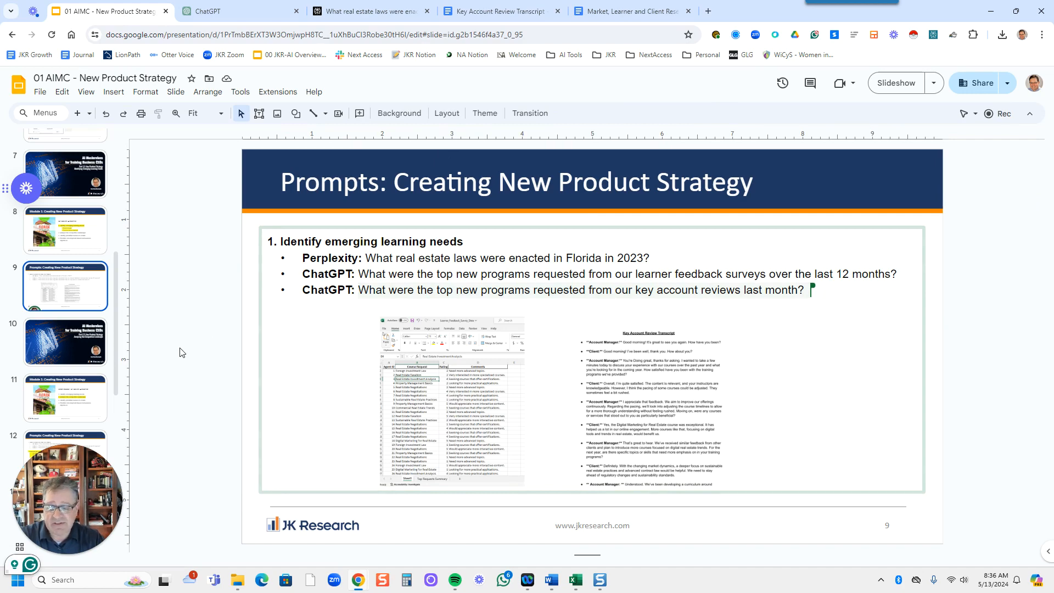
pyautogui.press('Down')
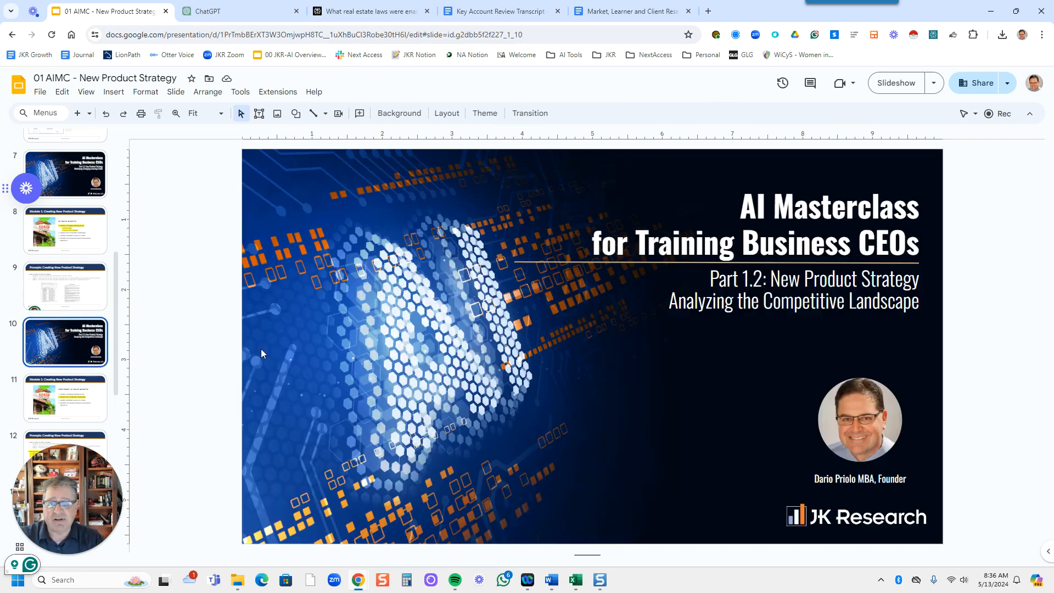